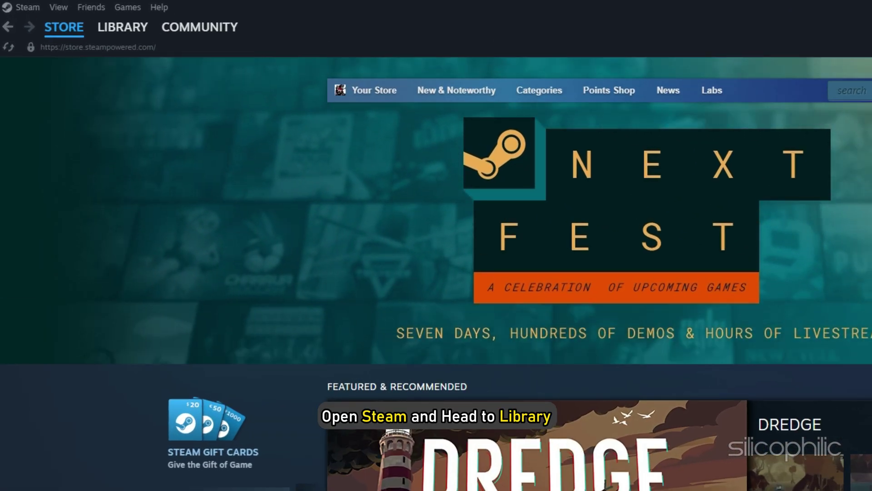
# Step: Verify the integrity of the installed game files for Need for Speed Most Wanted from its properties in the Steam library
pyautogui.click(121, 28)
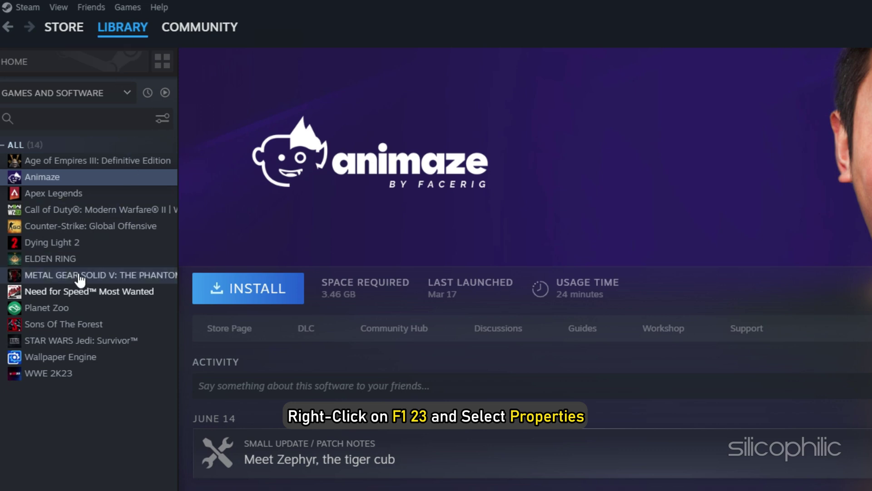
pyautogui.rightClick(76, 289)
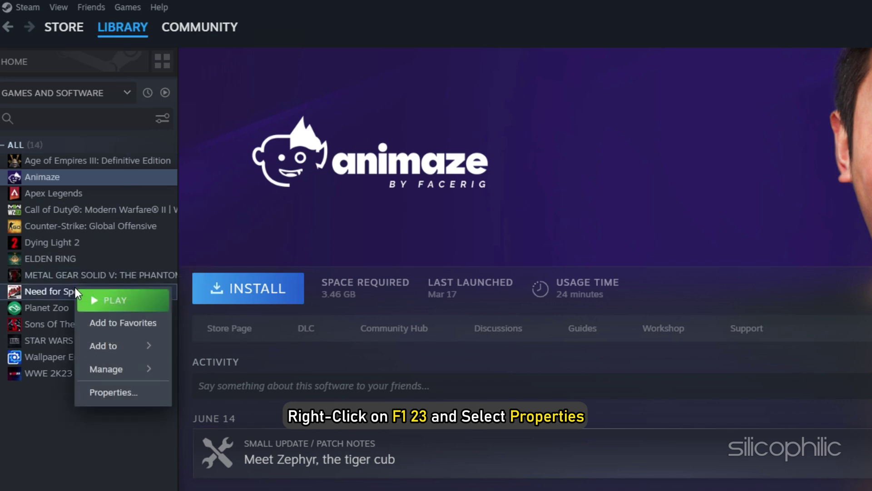
pyautogui.click(131, 392)
pyautogui.click(190, 169)
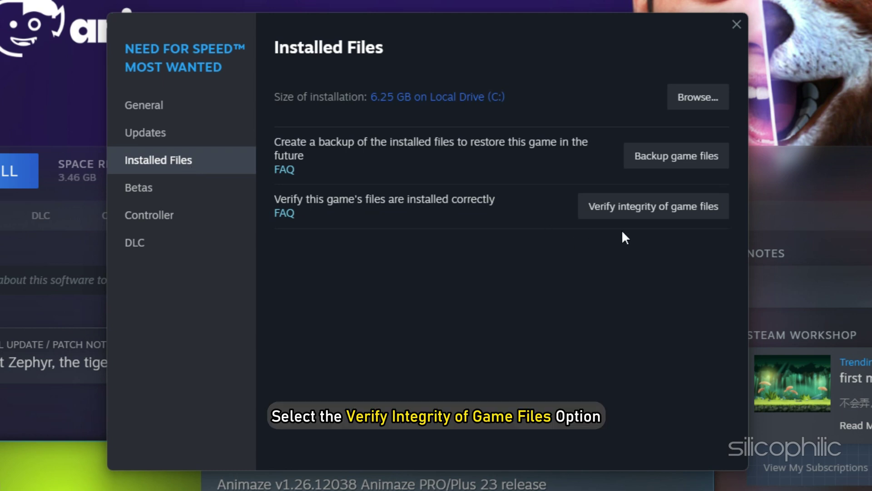
pyautogui.click(645, 209)
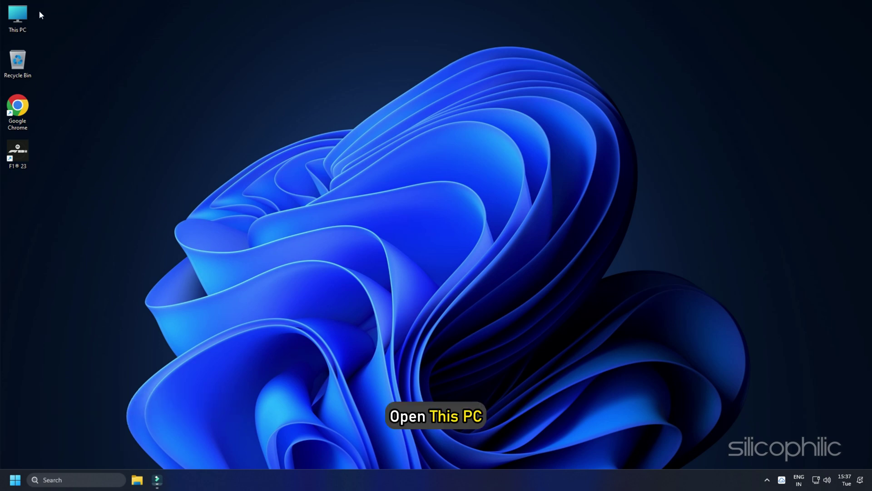
# Step: Delete the hardware_settings_config and hardware_settings_info files from the My Games > F1 23 > hardwaresettings folder in Documents
pyautogui.doubleClick(16, 18)
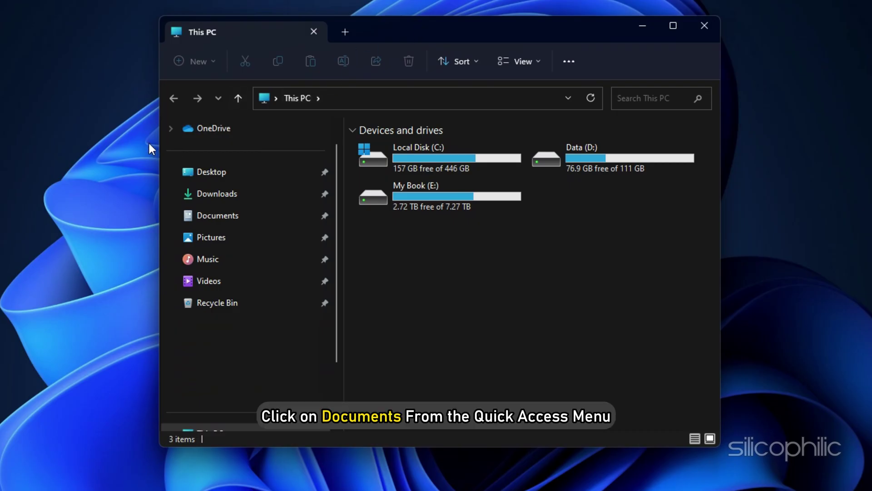
pyautogui.click(263, 216)
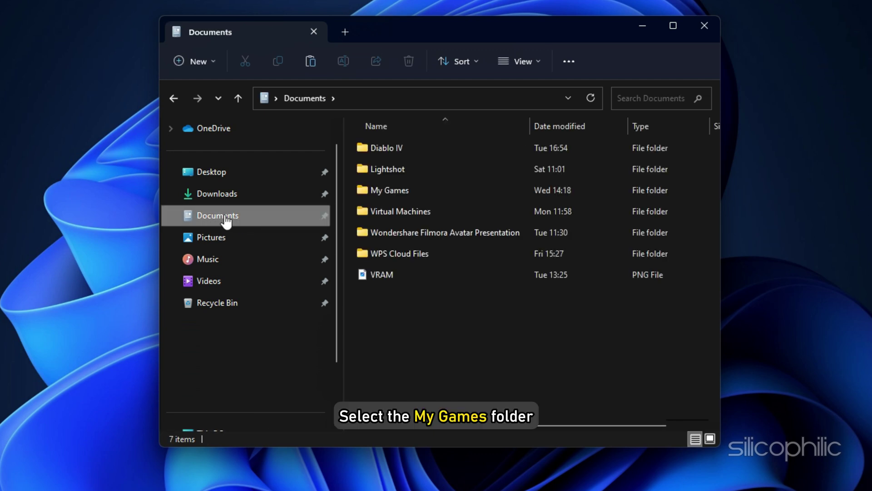
pyautogui.click(435, 195)
pyautogui.doubleClick(436, 192)
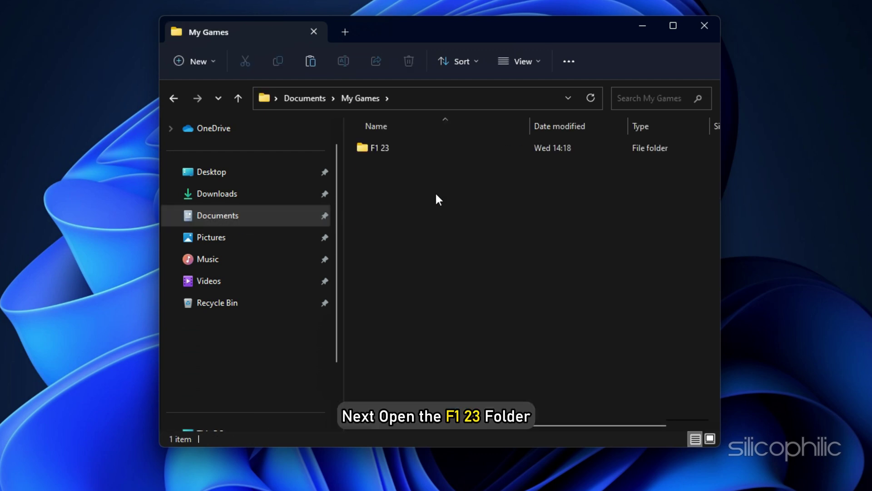
pyautogui.doubleClick(421, 148)
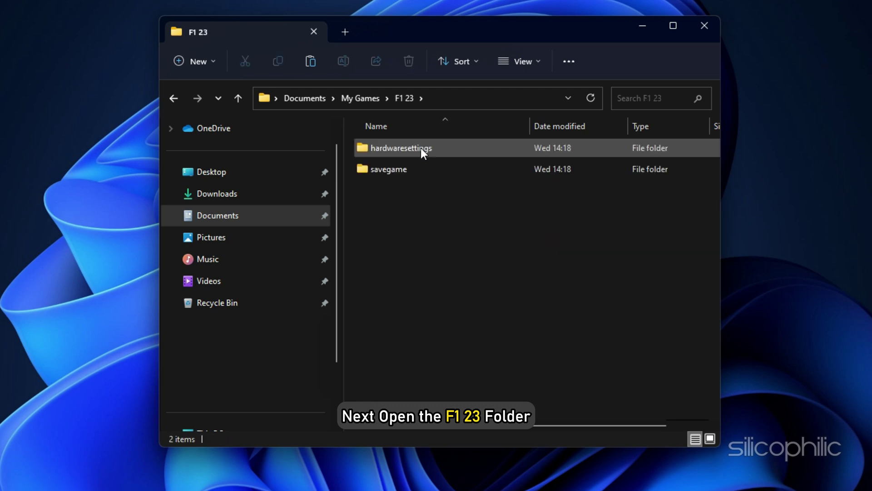
pyautogui.doubleClick(448, 147)
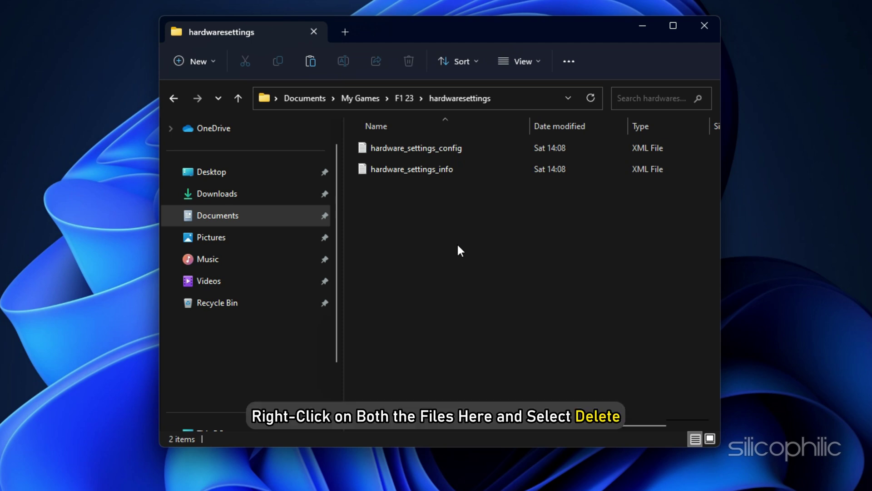
pyautogui.moveTo(457, 243); pyautogui.dragTo(429, 146)
pyautogui.rightClick(428, 146)
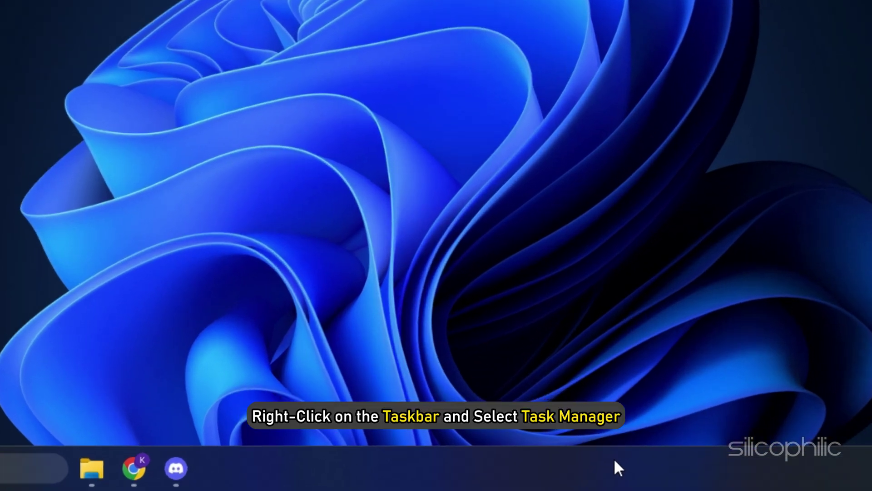
# Step: Open Task Manager and end the Discord task
pyautogui.rightClick(508, 472)
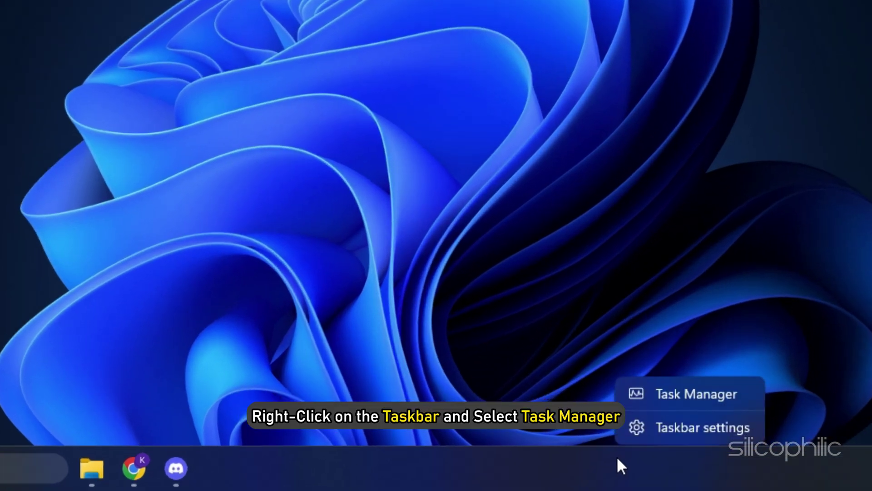
pyautogui.click(688, 392)
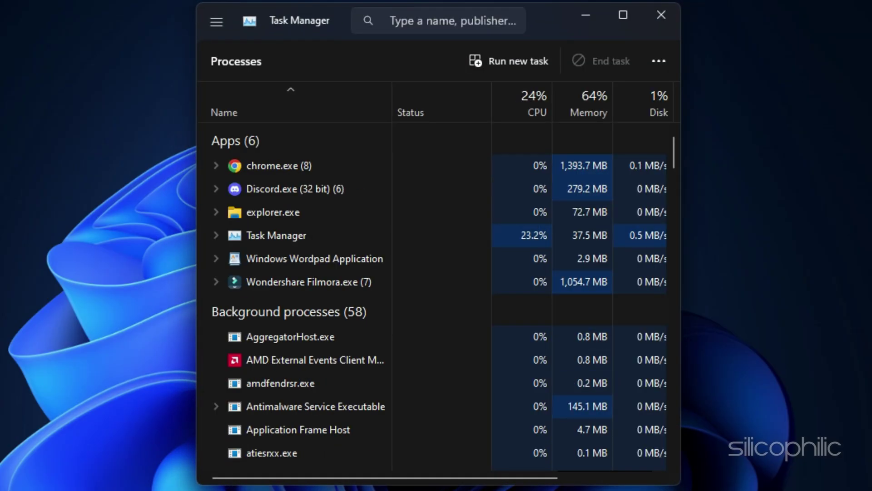
pyautogui.rightClick(348, 163)
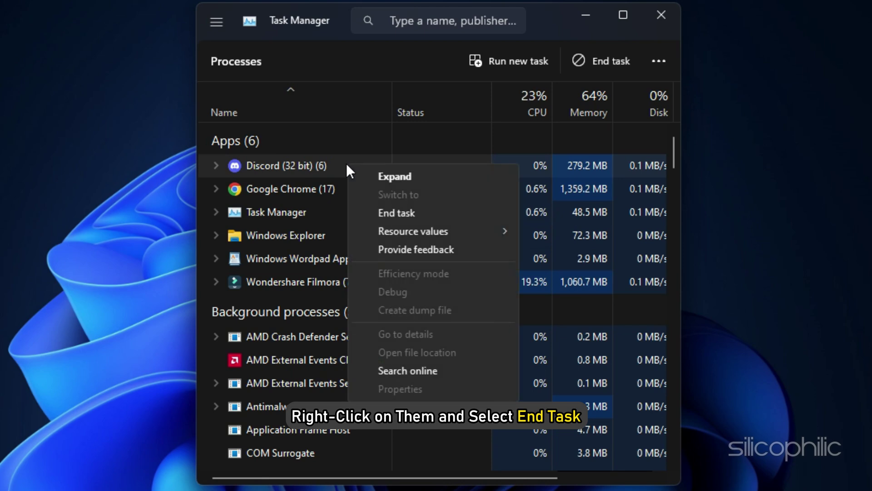
pyautogui.click(429, 217)
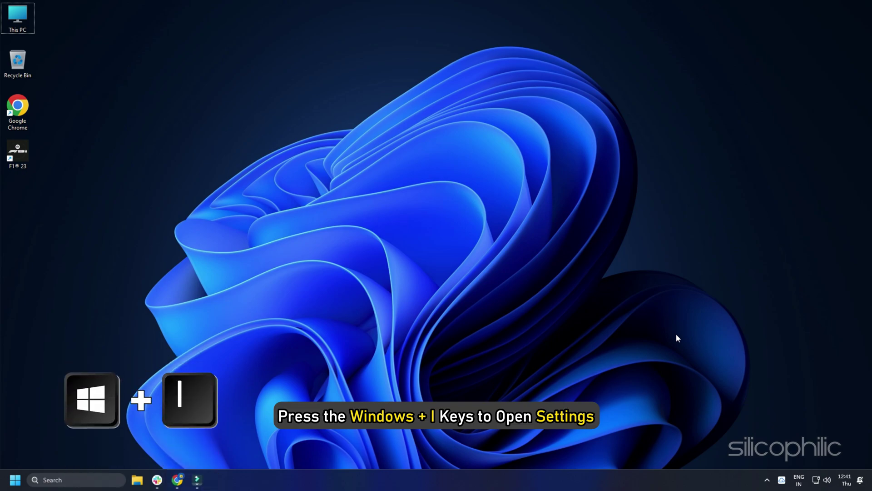
# Step: Add the F1_23 application from the EA Games > F1 23 folder to the custom graphics options in Windows display settings
pyautogui.press('super+i')
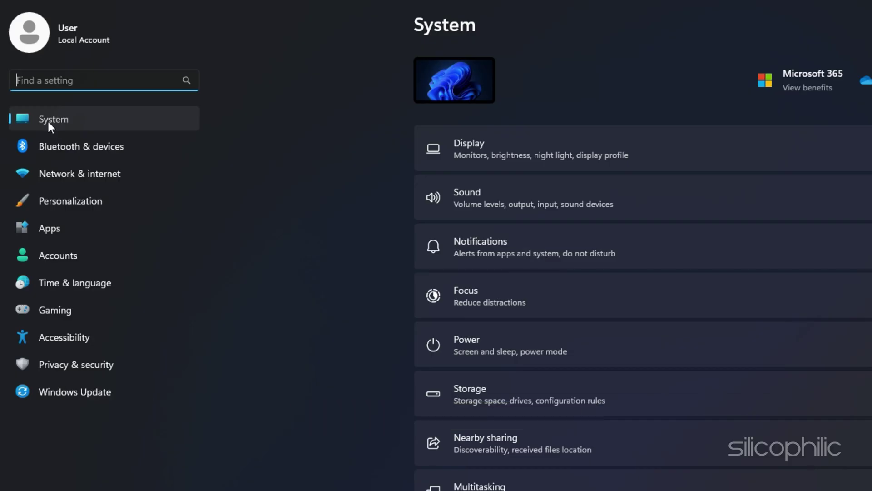
pyautogui.click(175, 145)
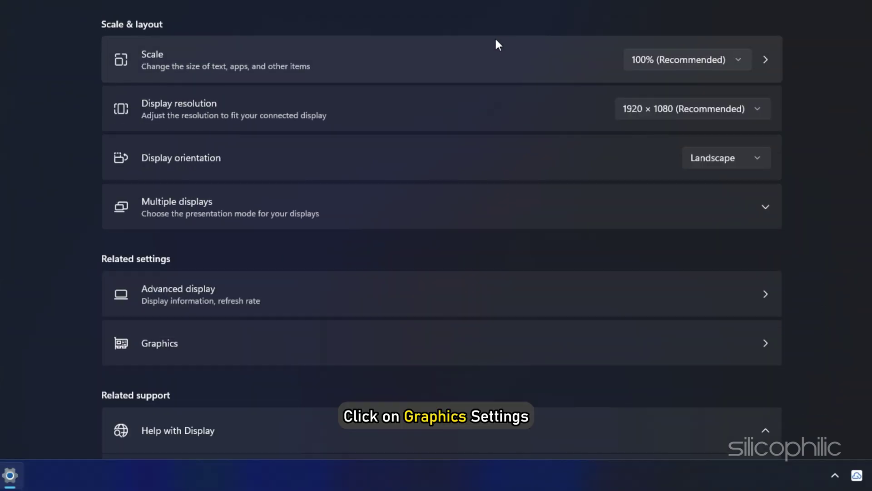
pyautogui.scroll(-3, 479, 271)
pyautogui.click(152, 218)
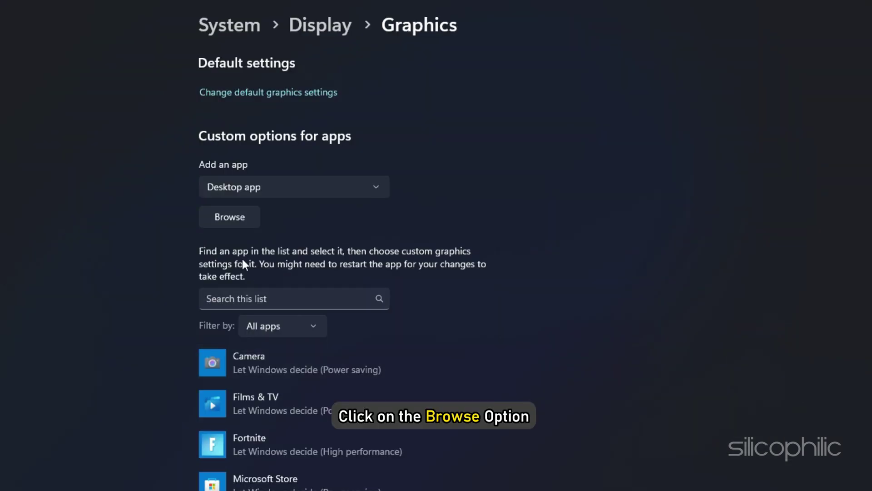
pyautogui.click(231, 217)
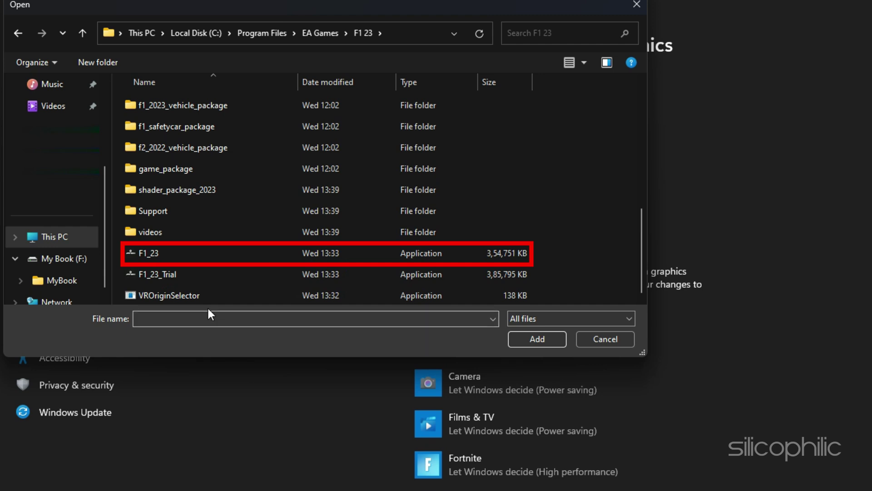
pyautogui.click(133, 256)
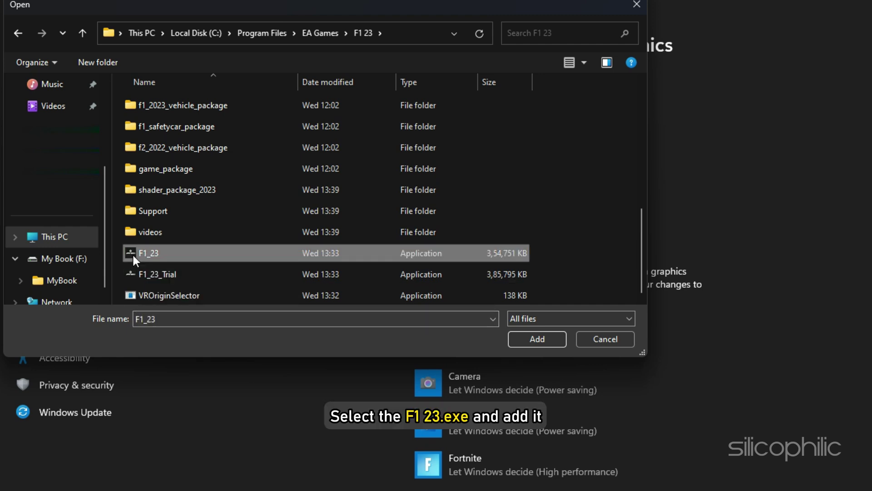
pyautogui.click(534, 337)
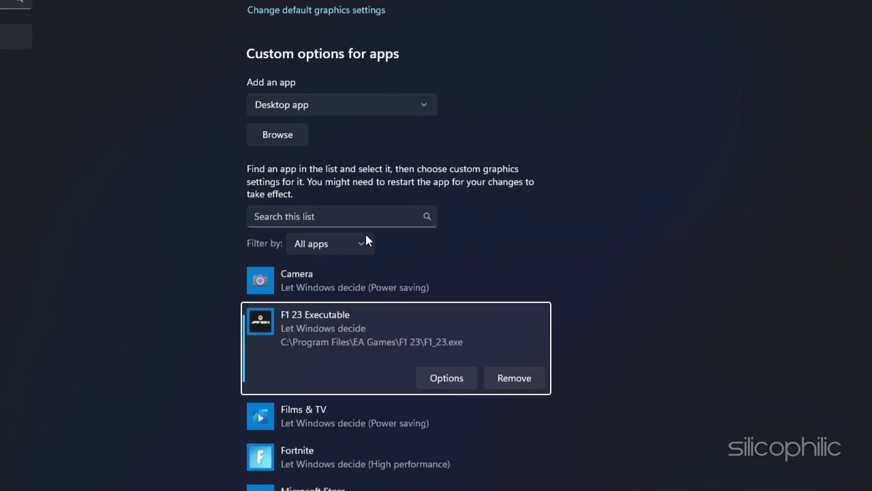
# Step: Set the graphics preference of F1 23 Executable to High performance and save it
pyautogui.click(446, 445)
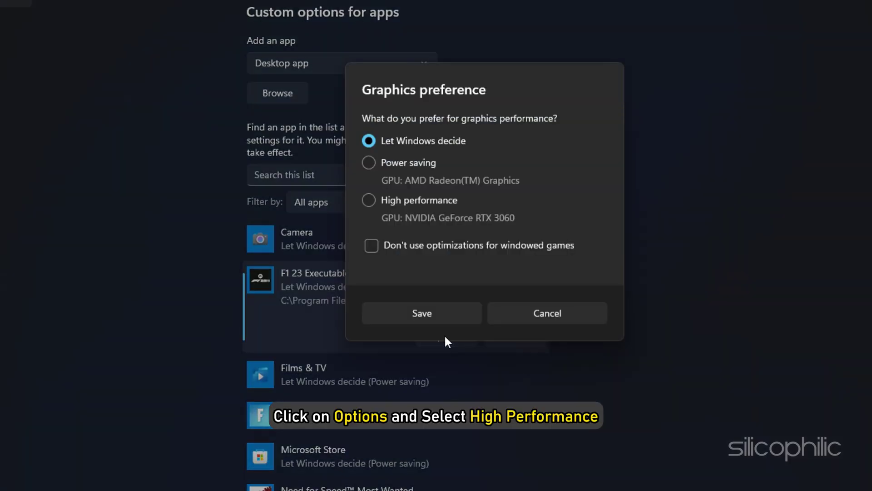
pyautogui.click(368, 200)
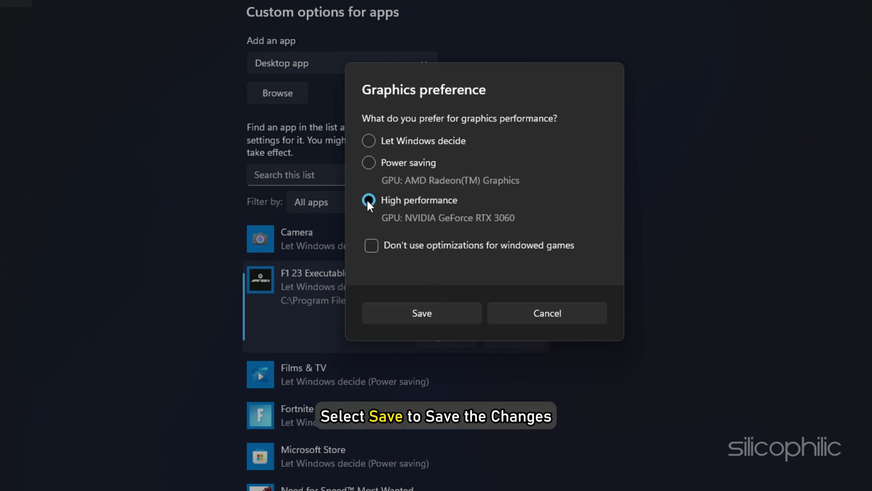
pyautogui.click(419, 313)
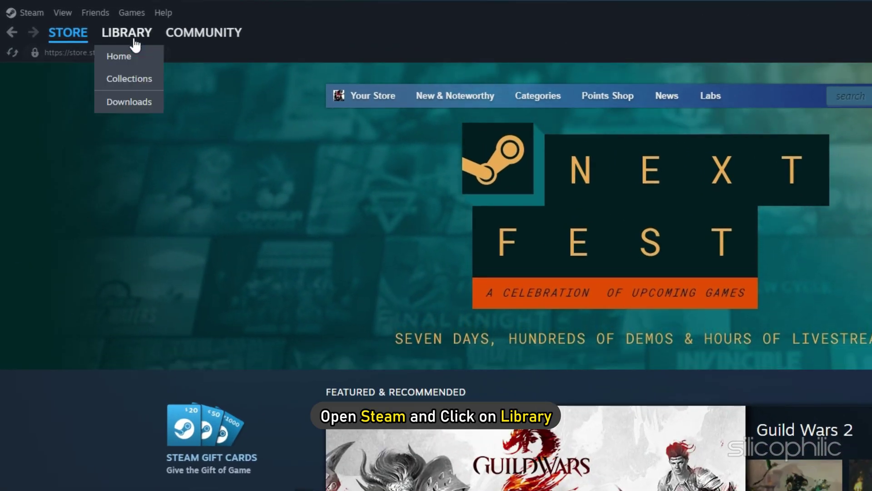
# Step: Switch to the Steam library and browse the local files of Need for Speed Most Wanted
pyautogui.click(94, 26)
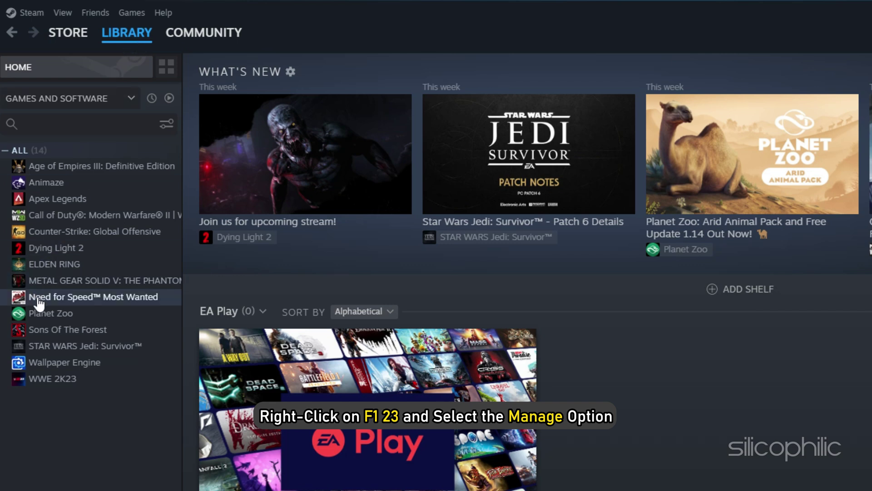
pyautogui.rightClick(38, 298)
pyautogui.moveTo(84, 384)
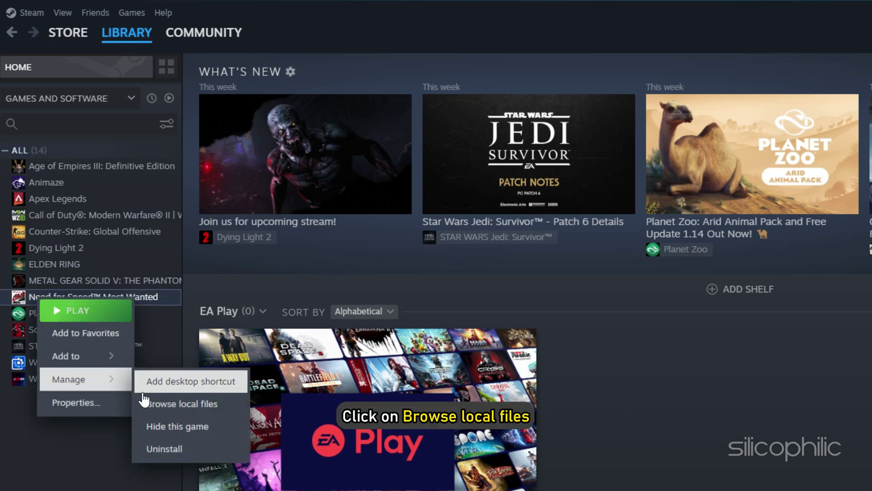
pyautogui.click(172, 405)
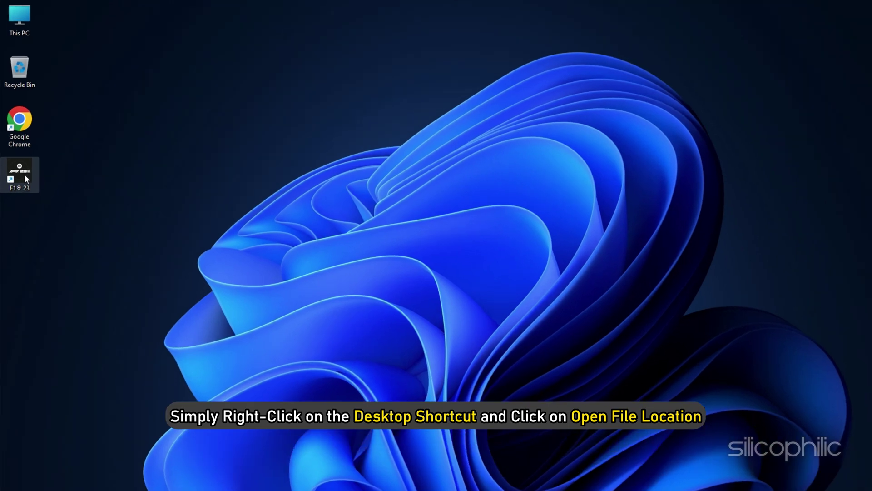
# Step: Open the file location of the F1 23 desktop shortcut
pyautogui.rightClick(21, 153)
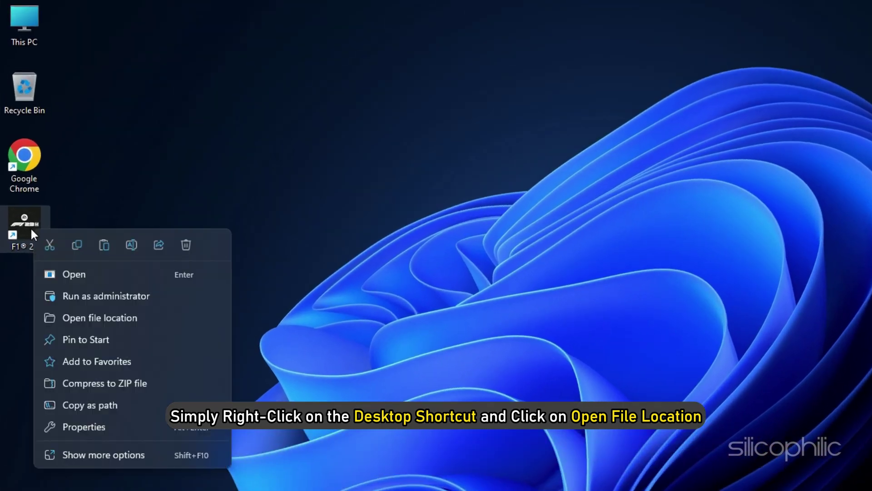
pyautogui.click(84, 317)
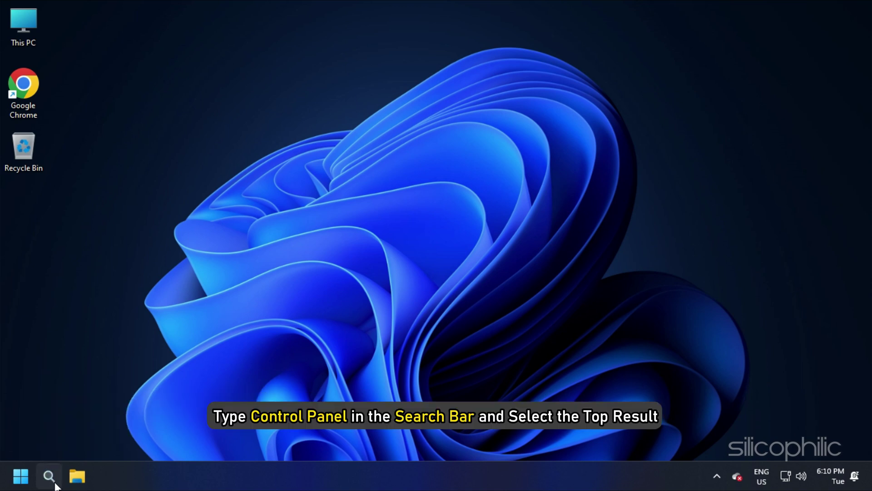
# Step: Search Windows for "control panel", open Control Panel and set its view to Large icons
pyautogui.click(54, 482)
pyautogui.write('control panel')
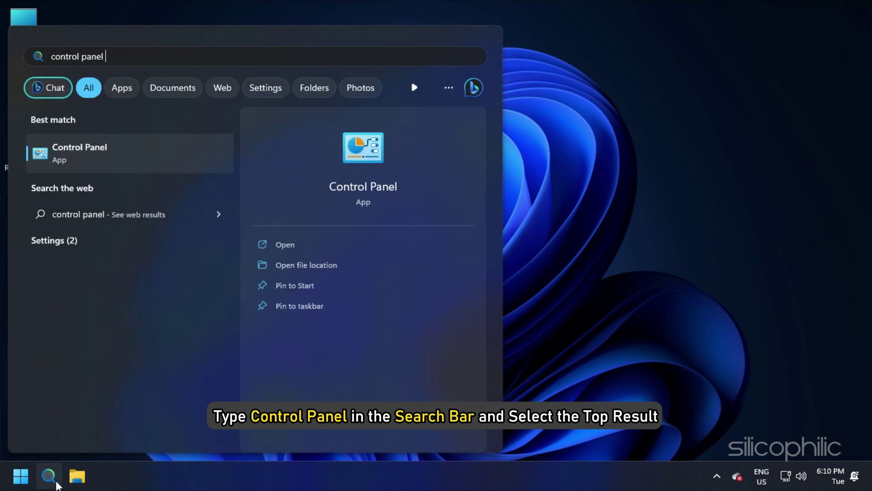
pyautogui.click(159, 163)
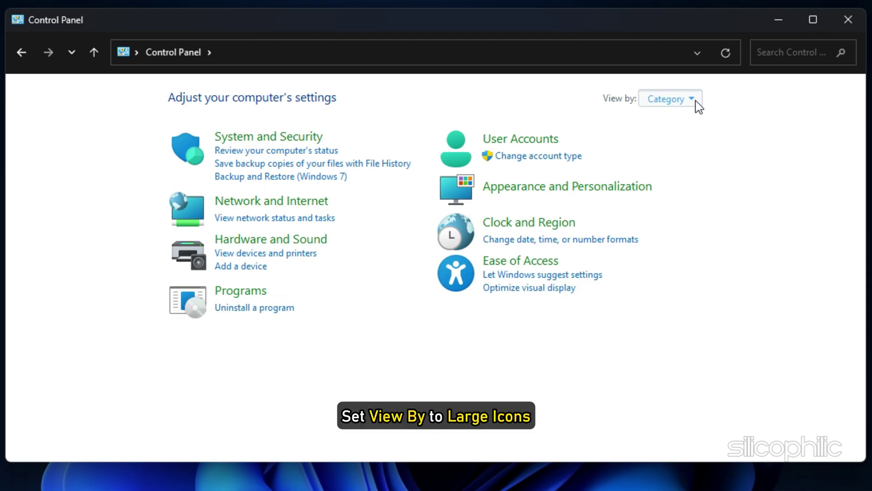
pyautogui.click(693, 100)
pyautogui.click(697, 144)
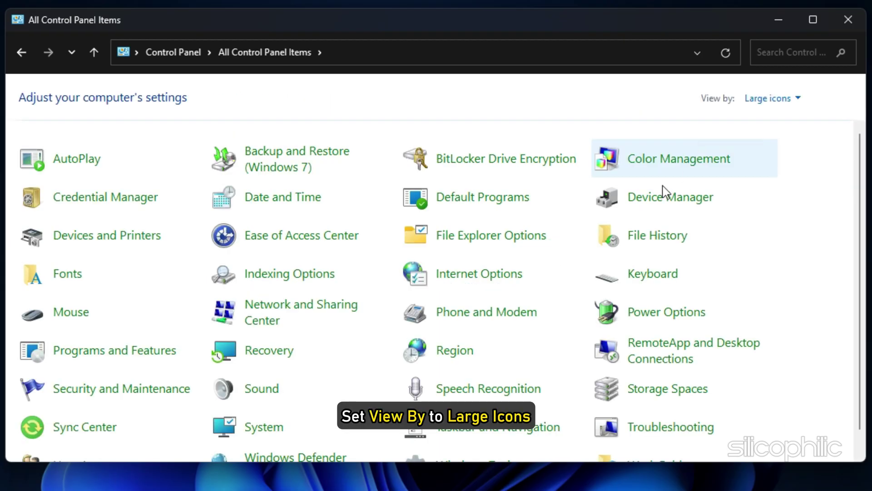
# Step: Show the additional plans in Power Options and select the High performance power plan
pyautogui.click(699, 321)
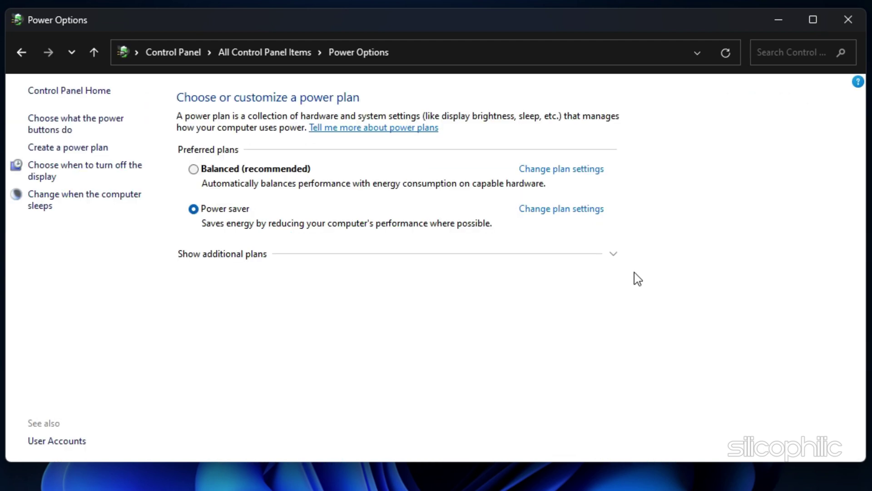
pyautogui.click(615, 256)
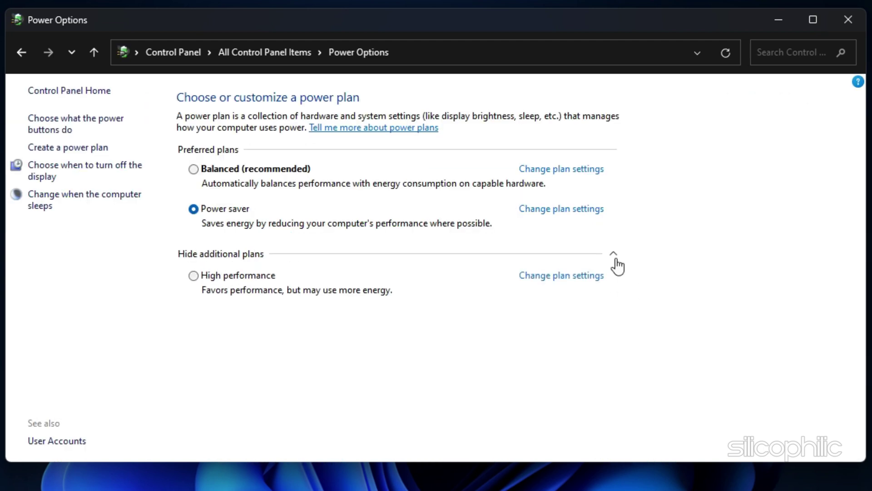
pyautogui.click(194, 276)
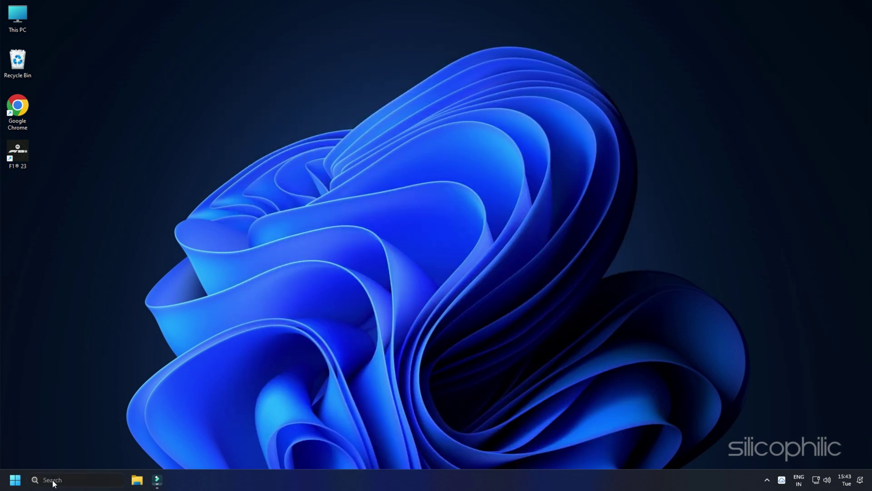
# Step: Search Windows for "windows security", open Windows Security and go to the ransomware protection settings under Virus & threat protection
pyautogui.click(53, 480)
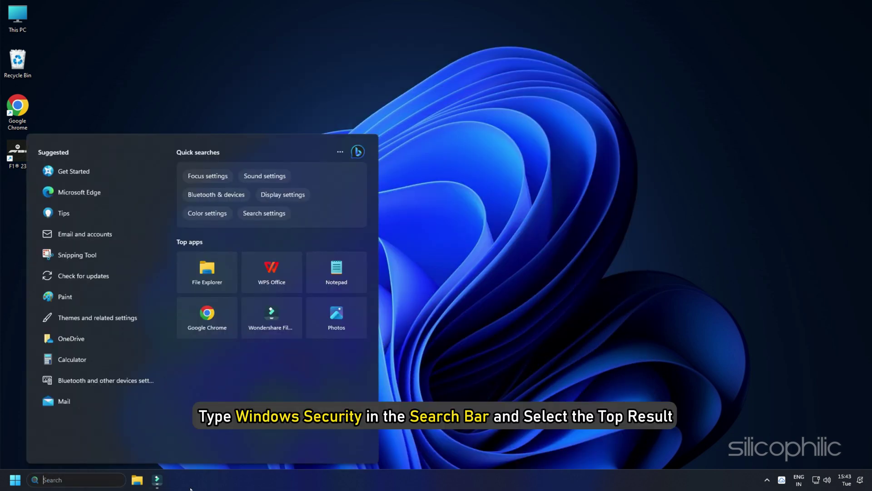
pyautogui.write('windows security')
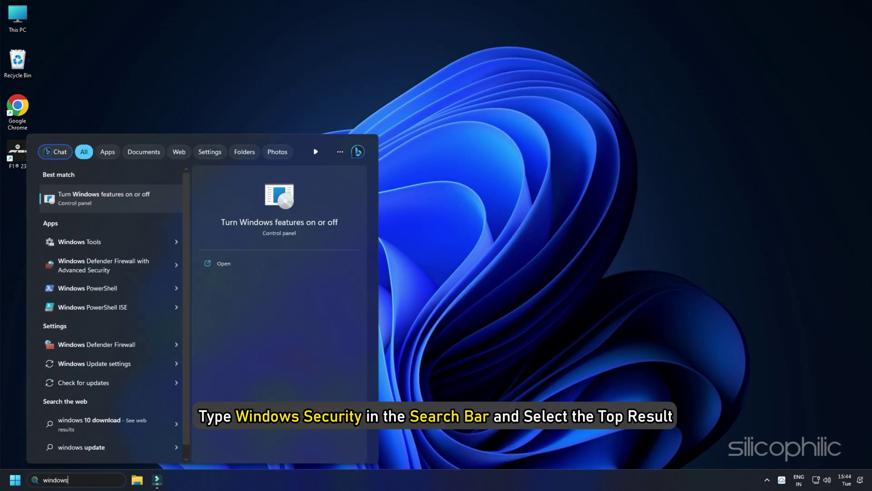
pyautogui.click(137, 202)
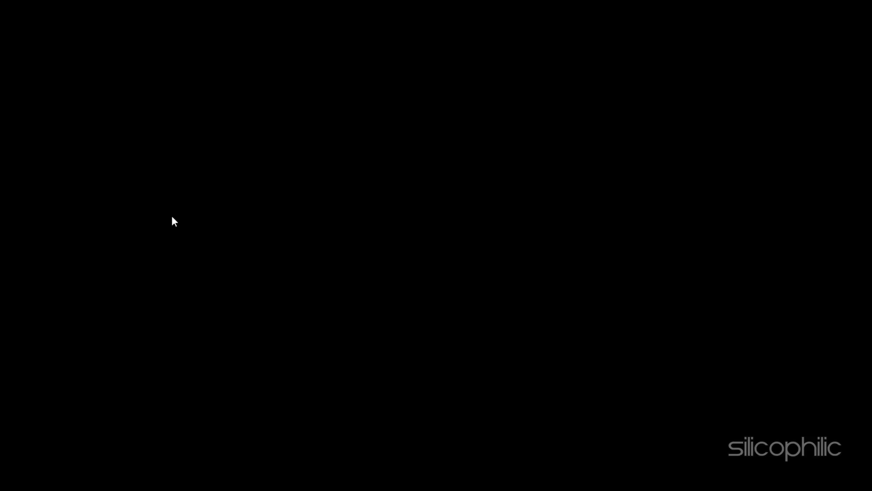
pyautogui.click(314, 201)
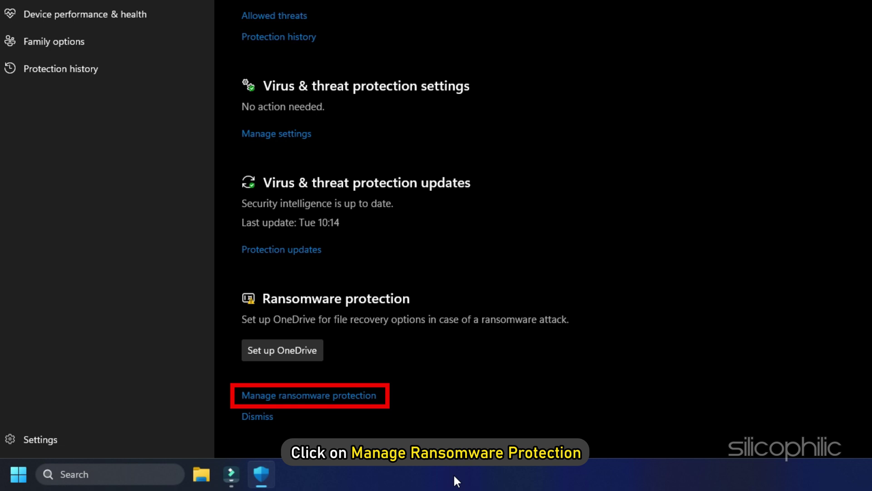
pyautogui.click(343, 396)
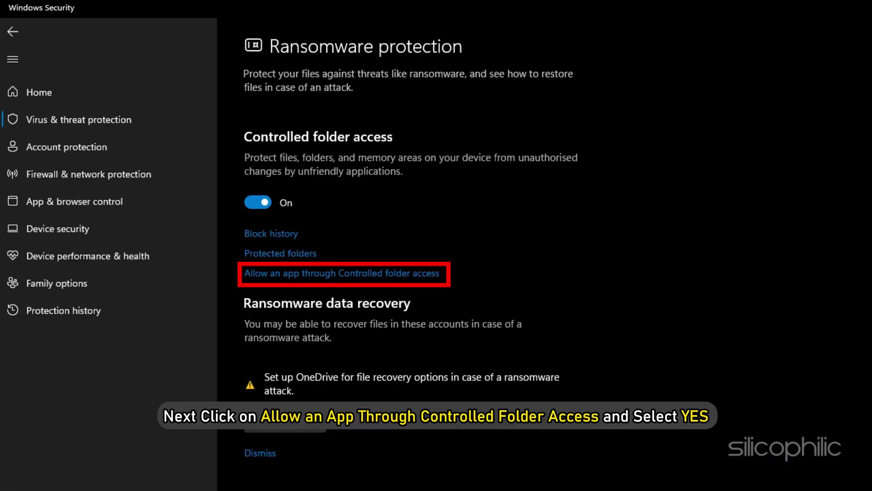
# Step: Add the F1_23 application from C:\Program Files\EA Games\F1 23 as an allowed app through Controlled folder access
pyautogui.click(374, 275)
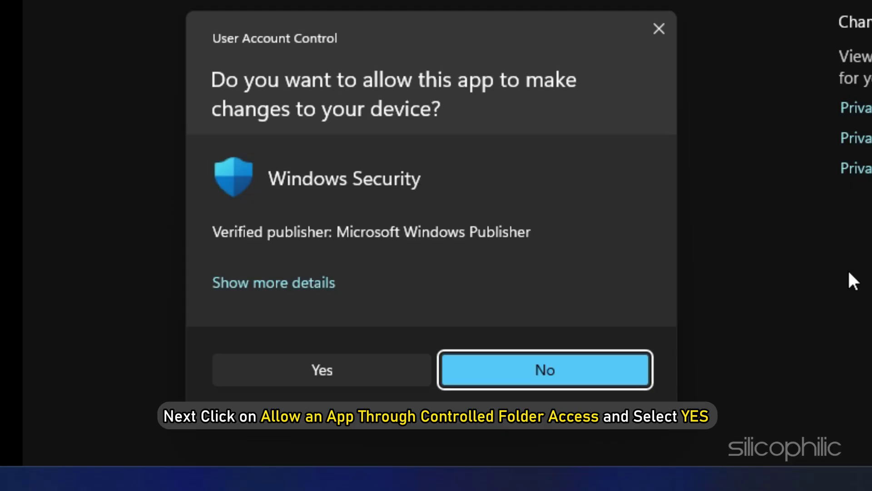
pyautogui.click(366, 382)
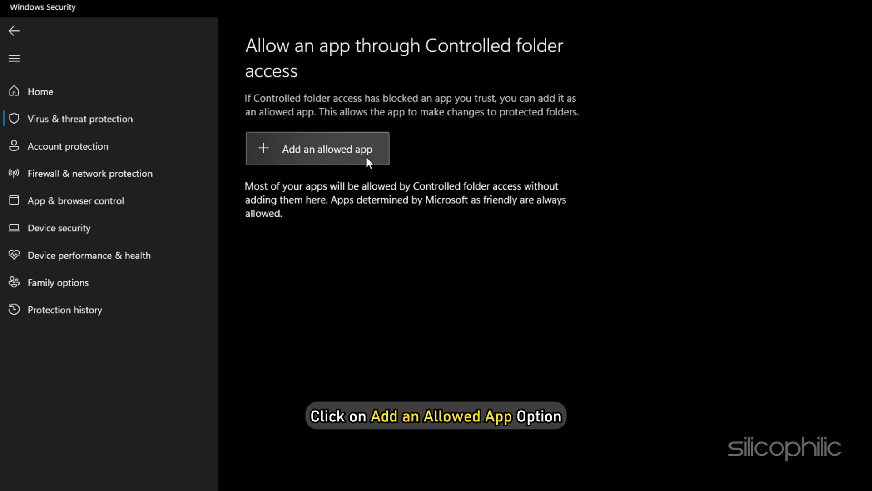
pyautogui.click(366, 157)
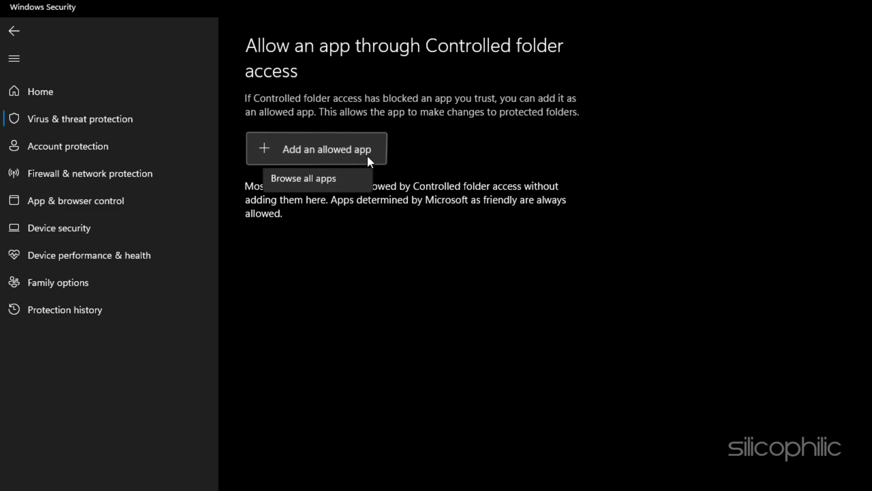
pyautogui.click(366, 200)
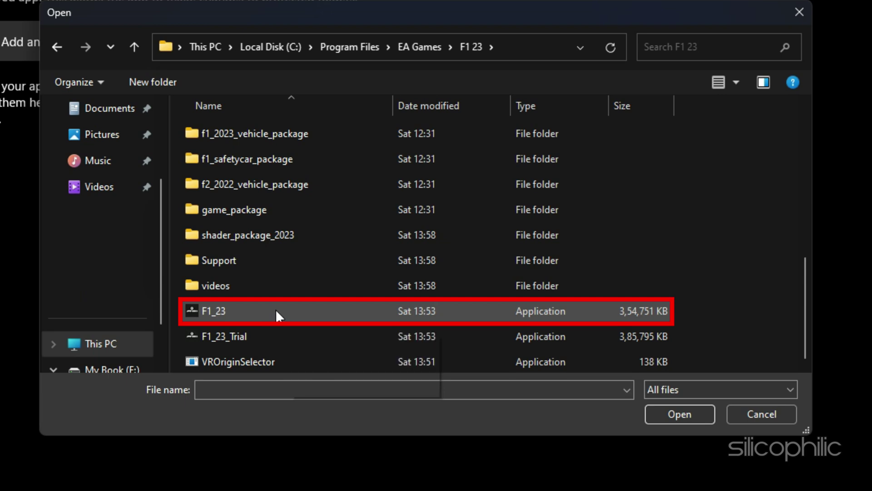
pyautogui.click(276, 310)
pyautogui.click(679, 415)
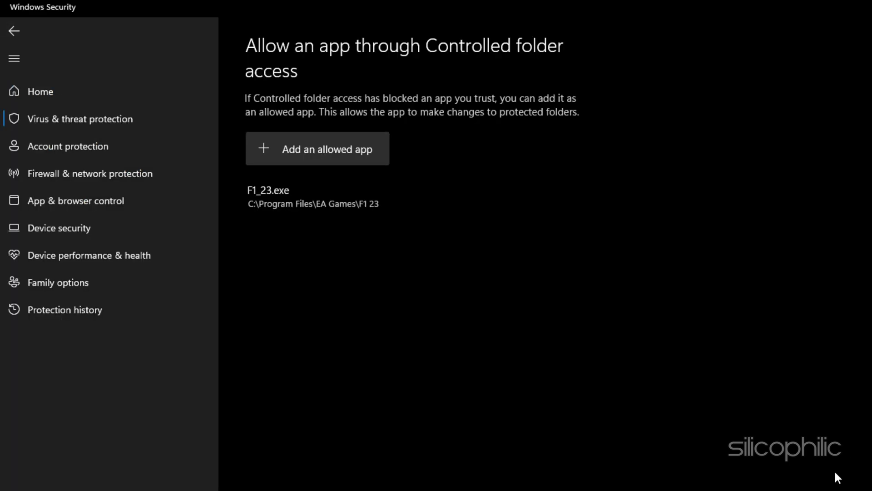
# Step: Return to the Ransomware protection page and turn off Controlled folder access
pyautogui.click(18, 33)
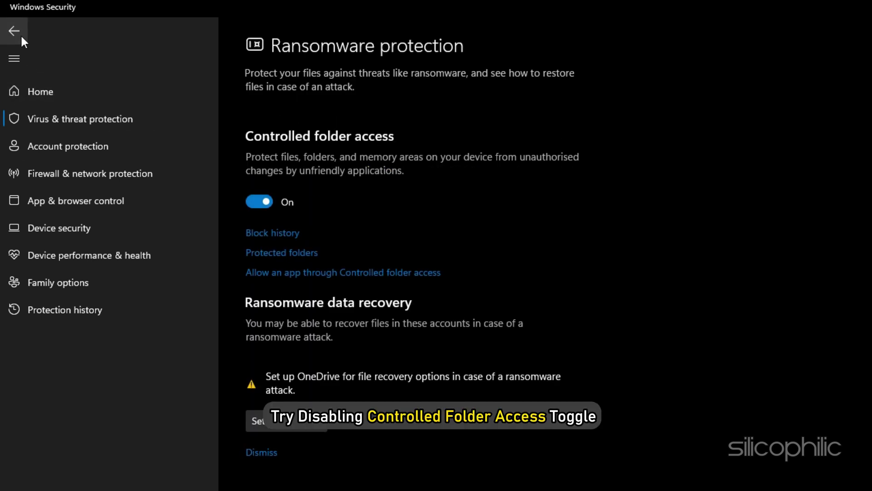
pyautogui.click(268, 205)
pyautogui.click(370, 339)
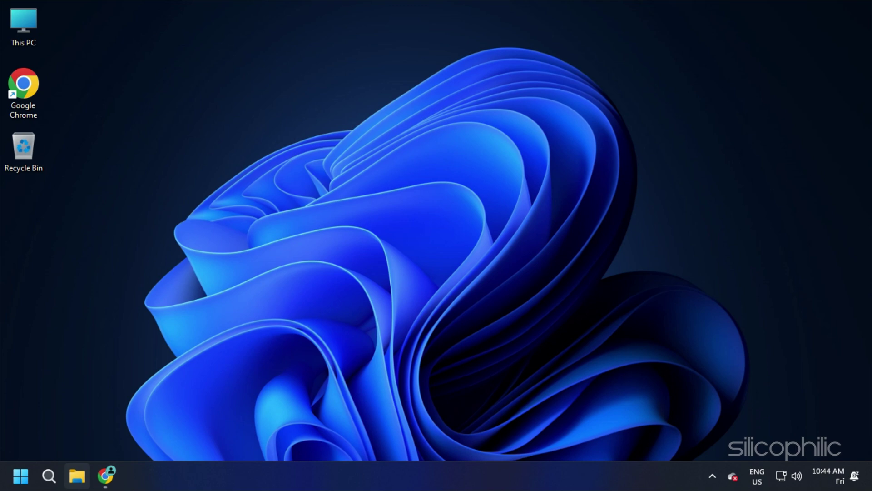
# Step: Switch to Chrome, search Google for "Visual C++ redistributables" and open Microsoft's latest supported downloads page
pyautogui.click(106, 475)
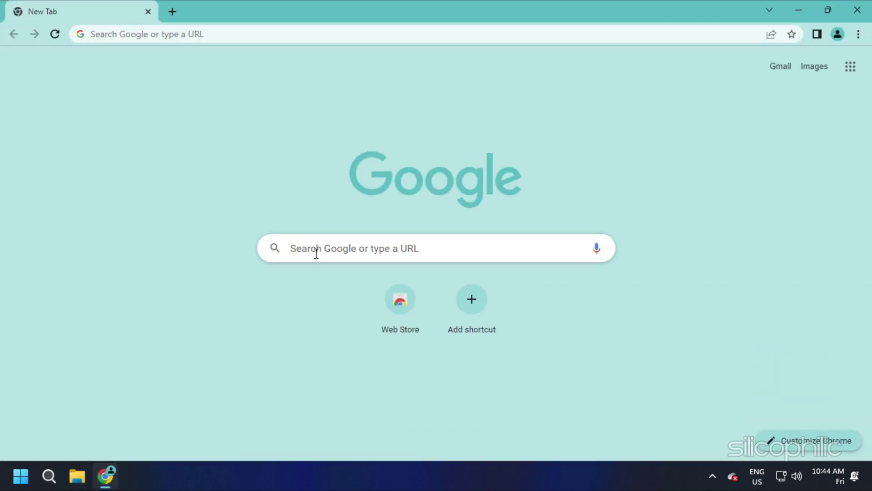
pyautogui.click(317, 253)
pyautogui.write('Visual C++ redistributables')
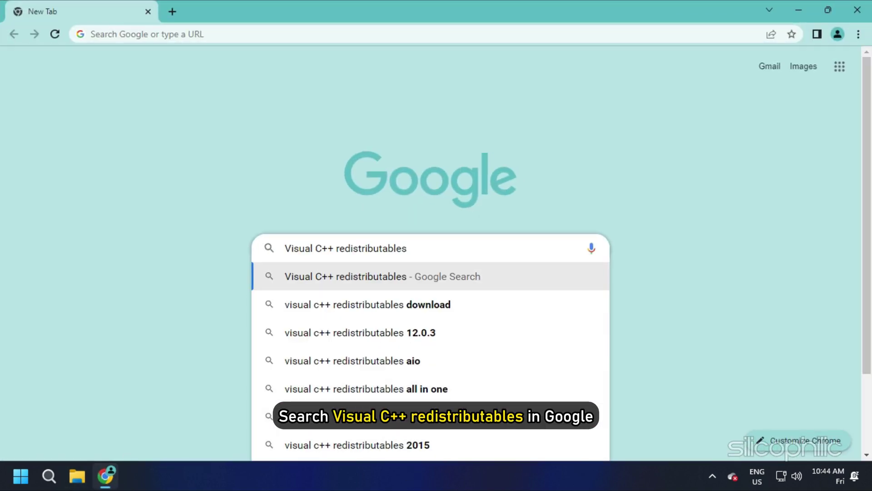
pyautogui.press('Return')
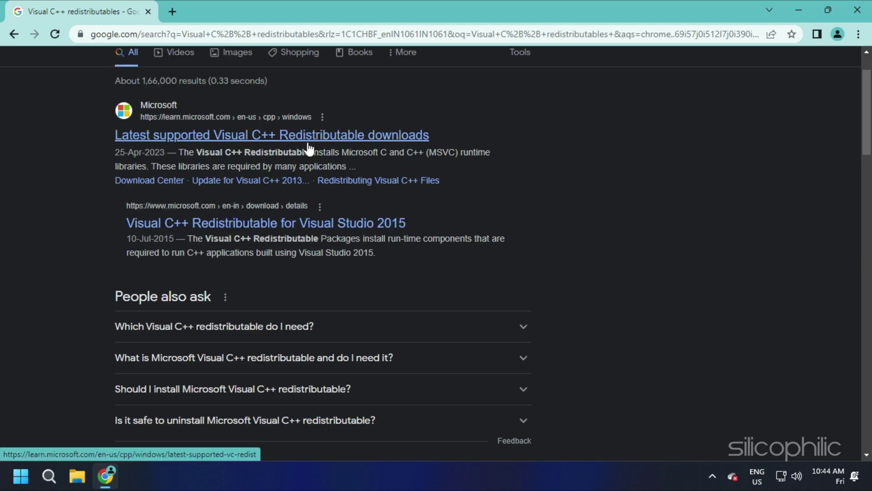
pyautogui.click(308, 144)
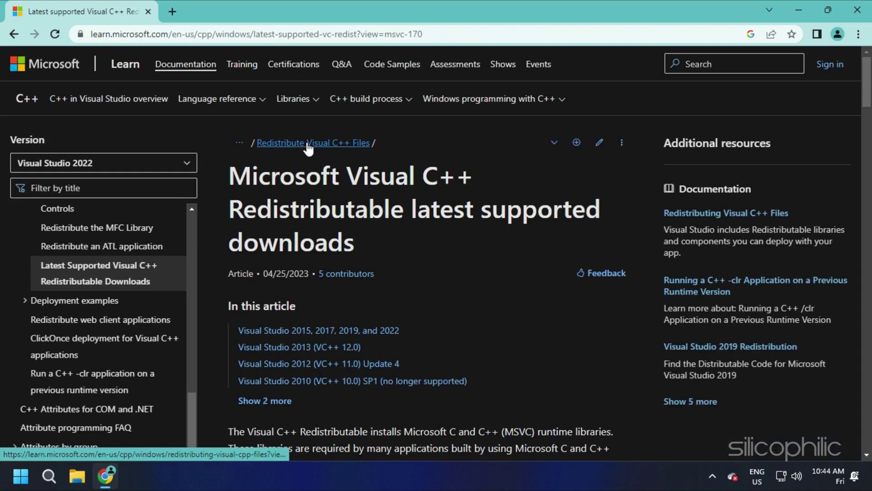
# Step: Download the X64 Visual C++ Redistributable from the Visual Studio 2015–2022 table and finish its setup
pyautogui.scroll(-5, 394, 209)
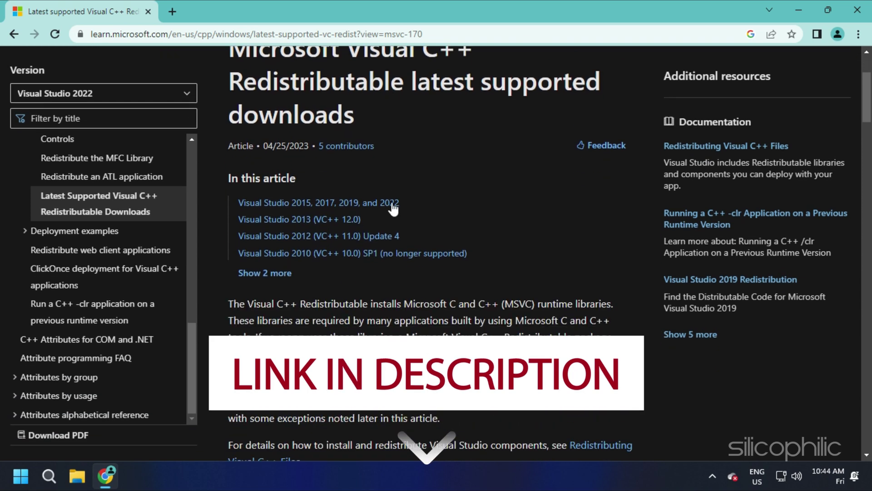
pyautogui.scroll(-8, 393, 209)
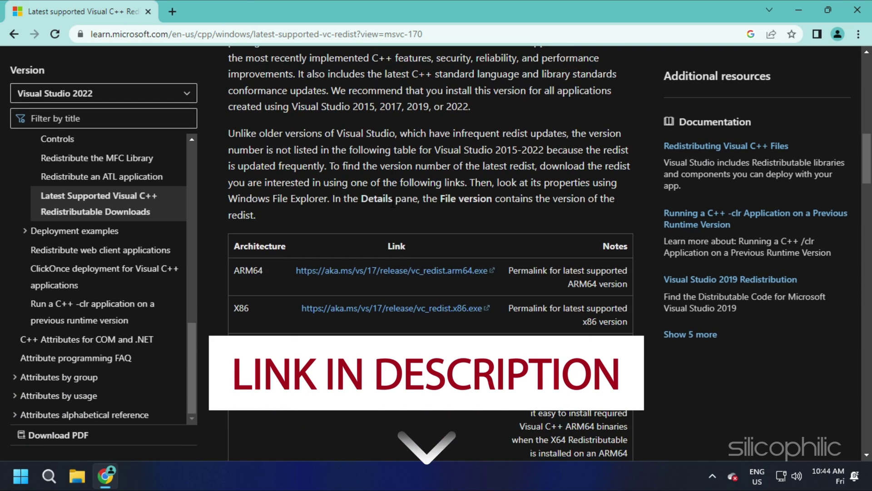
pyautogui.scroll(-1, 393, 209)
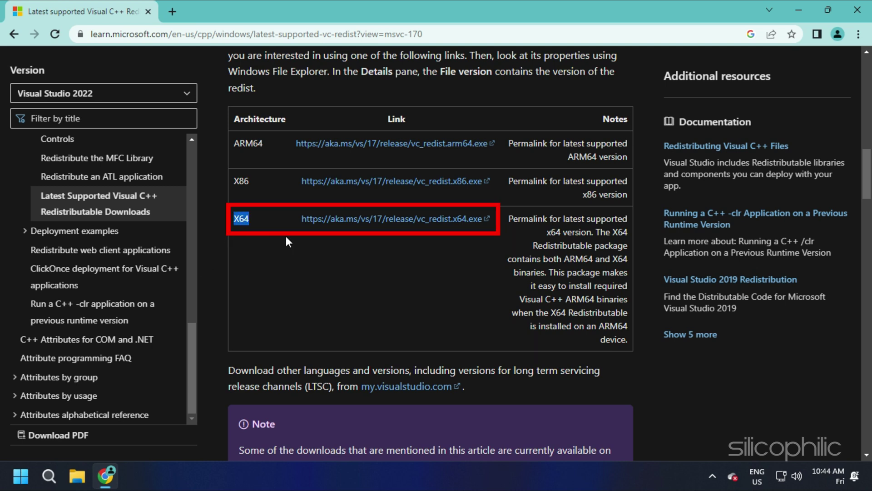
pyautogui.moveTo(286, 237); pyautogui.dragTo(502, 242)
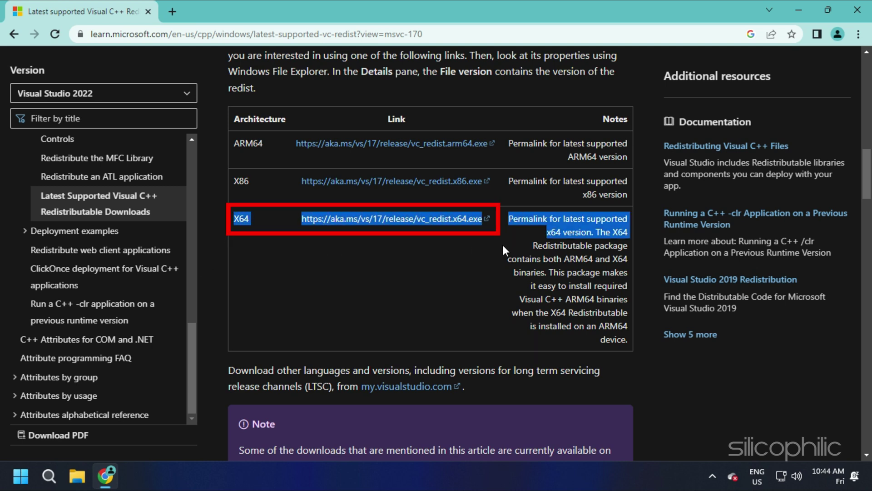
pyautogui.click(346, 276)
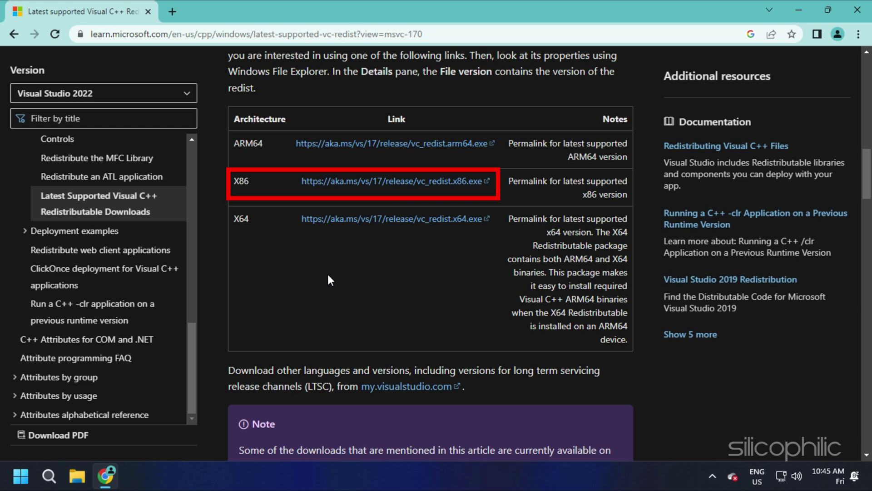
pyautogui.click(366, 227)
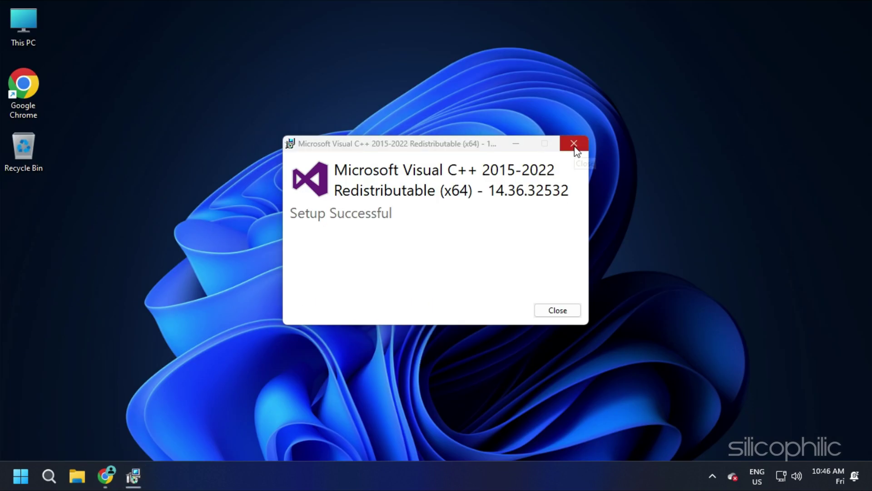
pyautogui.click(575, 144)
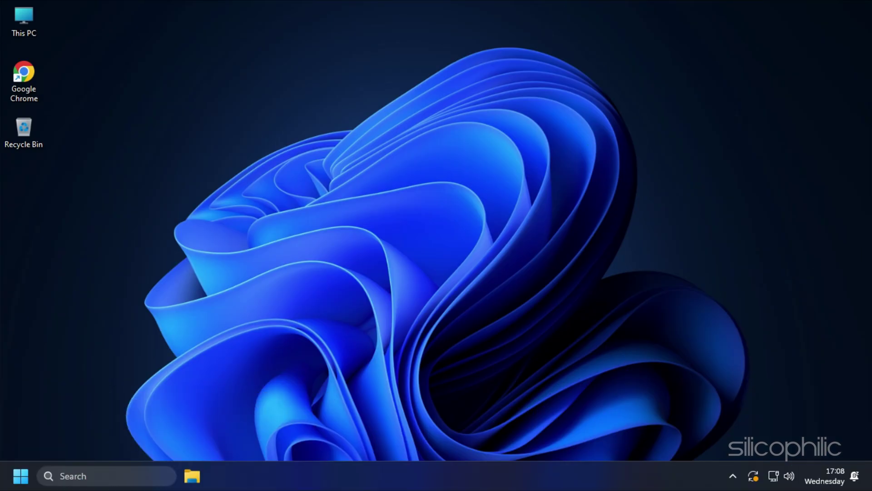
# Step: Search Windows for "check for updates", open Windows Update and check for new updates
pyautogui.click(73, 475)
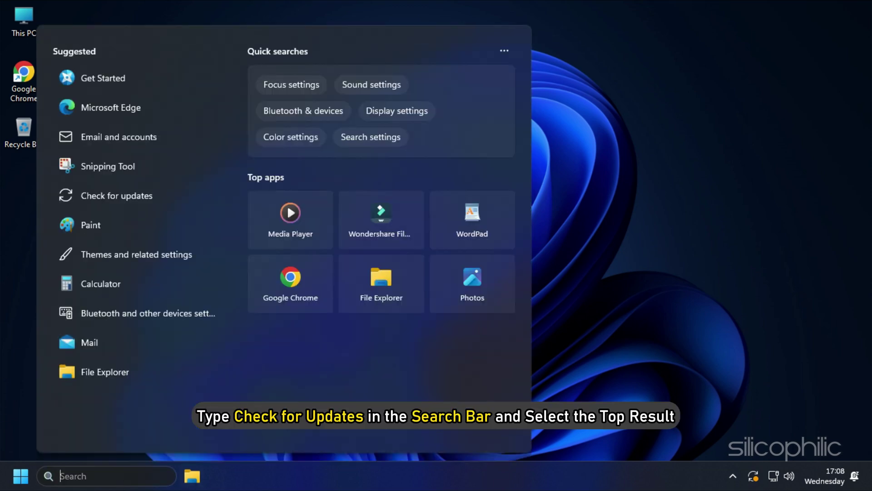
pyautogui.write('check for updates')
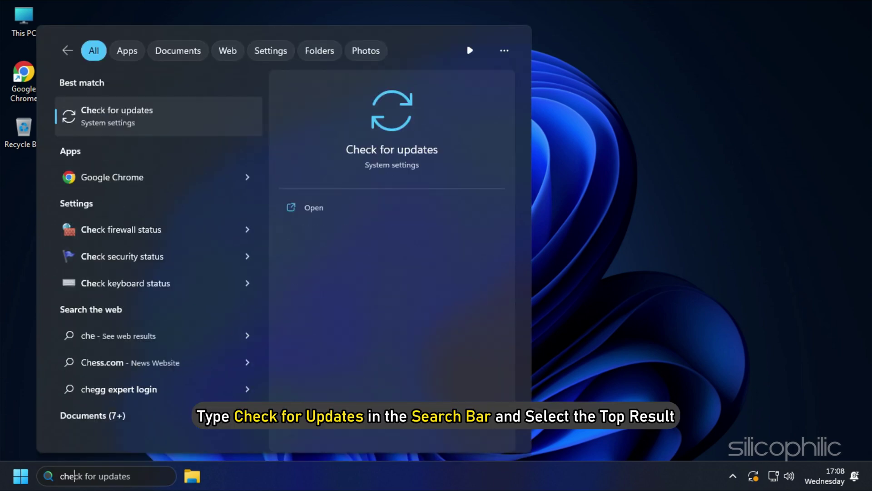
pyautogui.click(115, 135)
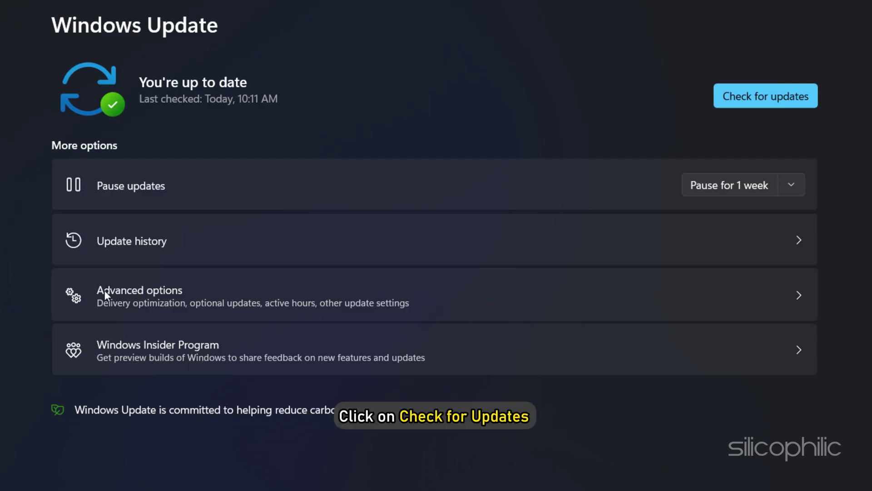
pyautogui.click(722, 100)
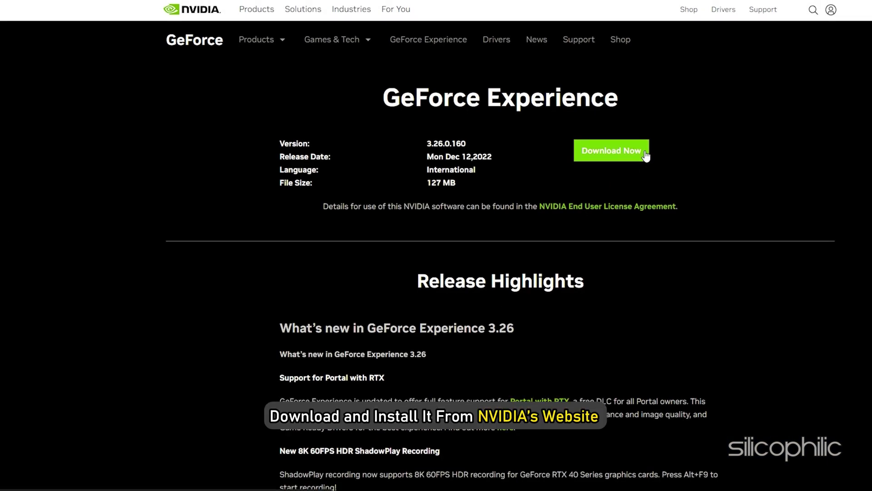
# Step: Download GeForce Experience from NVIDIA's website and check for graphics driver updates in both GeForce Experience and the AMD software
pyautogui.click(645, 156)
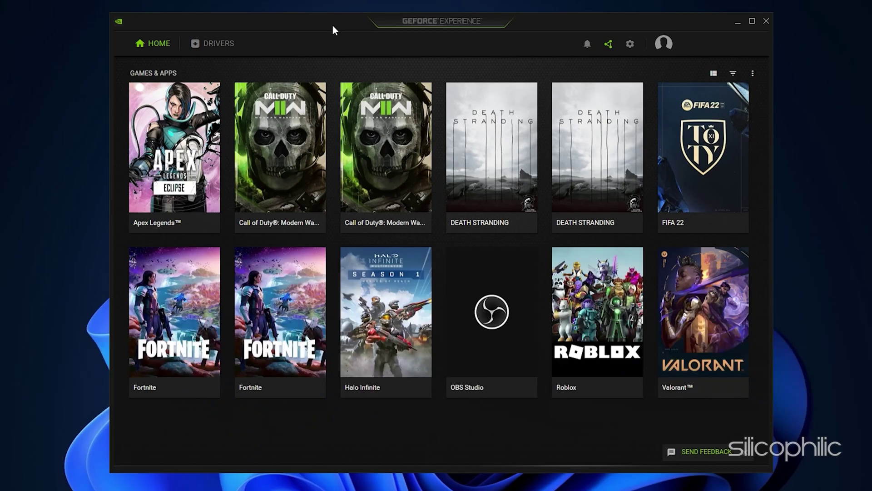
pyautogui.click(229, 43)
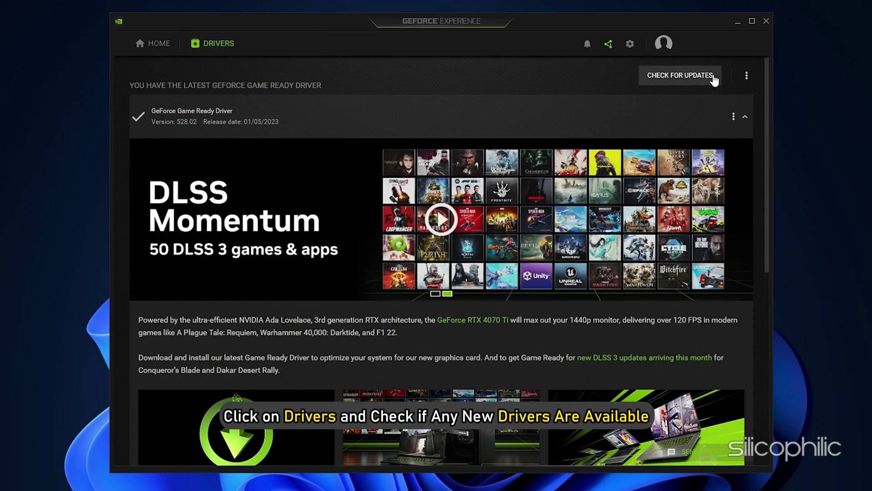
pyautogui.click(715, 76)
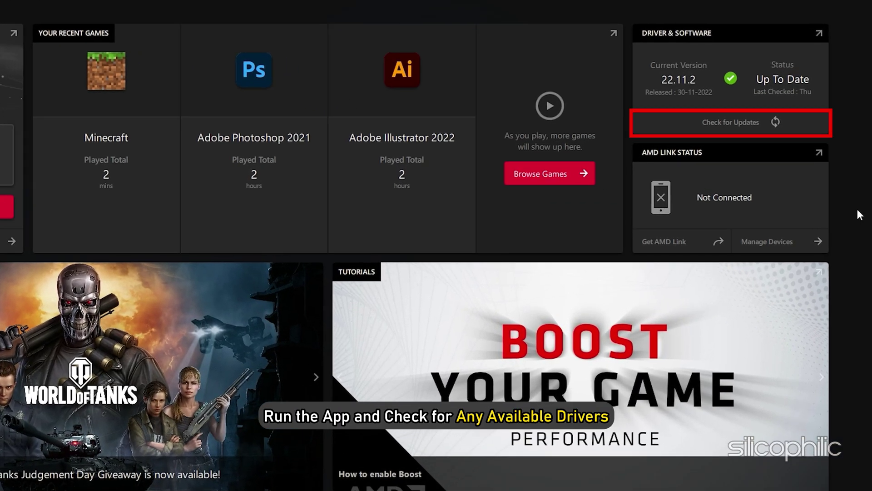
pyautogui.click(677, 121)
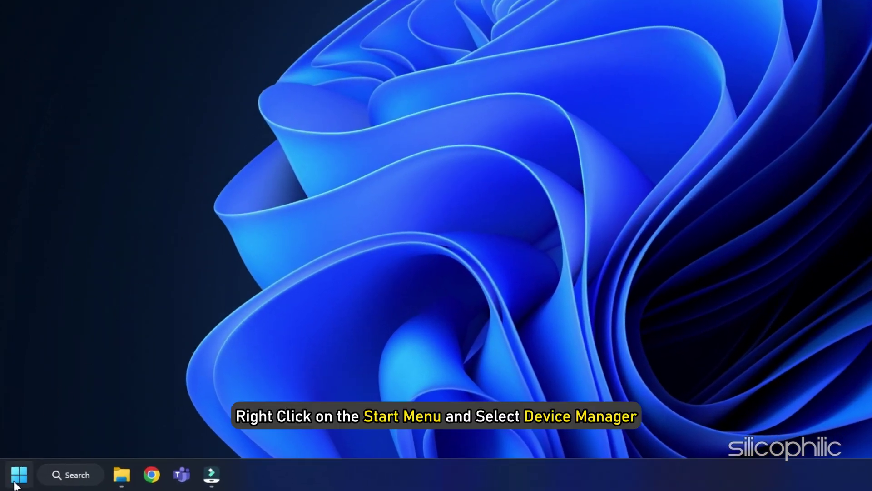
# Step: Uninstall the NVIDIA GeForce RTX 3070 display adapter in Device Manager, with the attempt to remove its driver enabled
pyautogui.rightClick(15, 484)
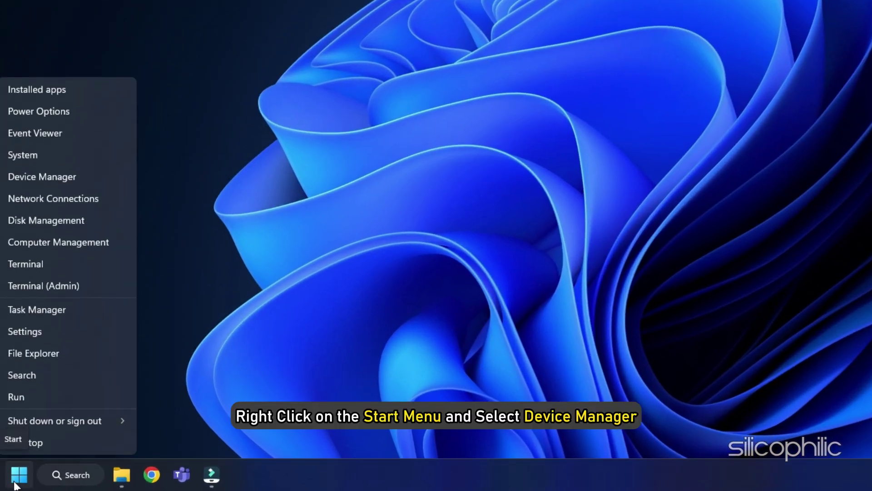
pyautogui.click(75, 176)
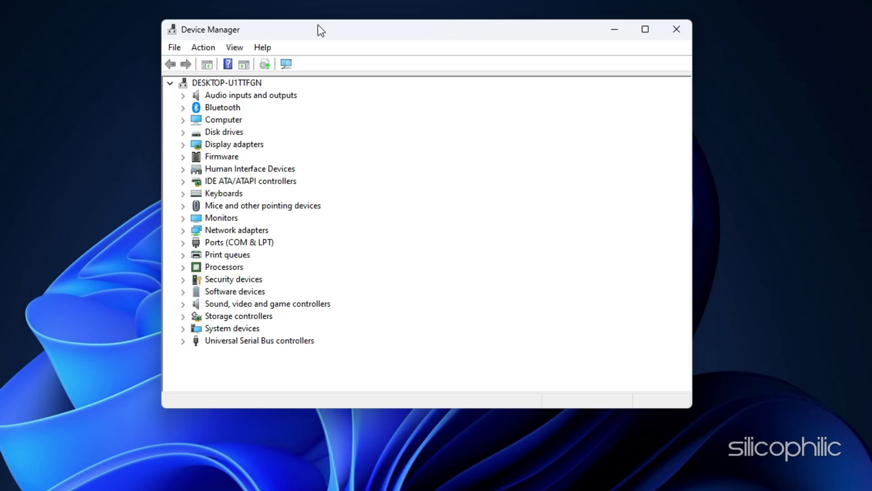
pyautogui.click(183, 145)
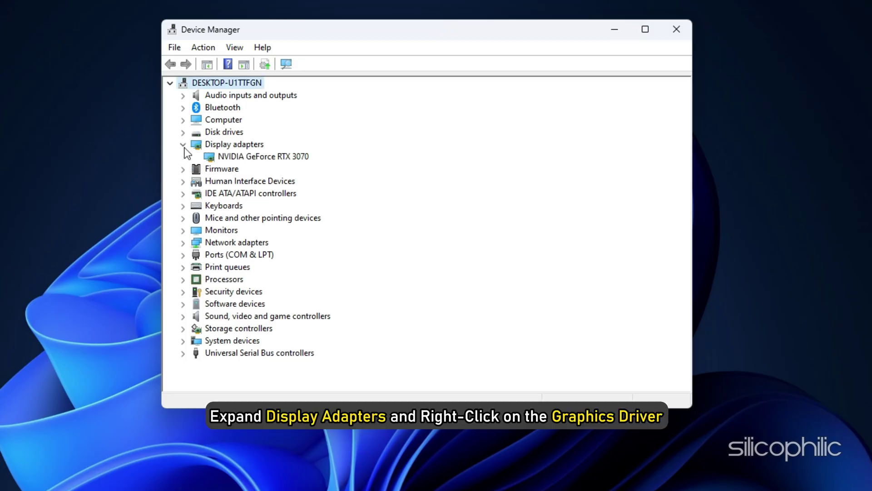
pyautogui.click(310, 157)
pyautogui.rightClick(310, 157)
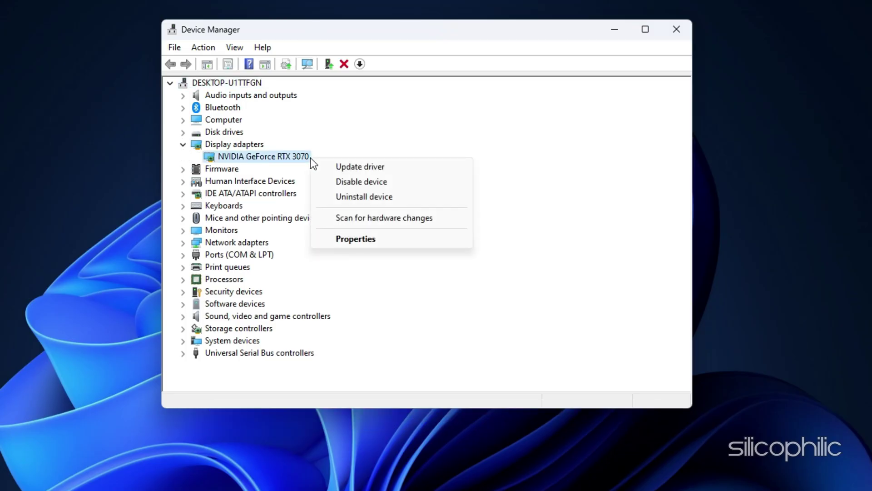
pyautogui.click(399, 201)
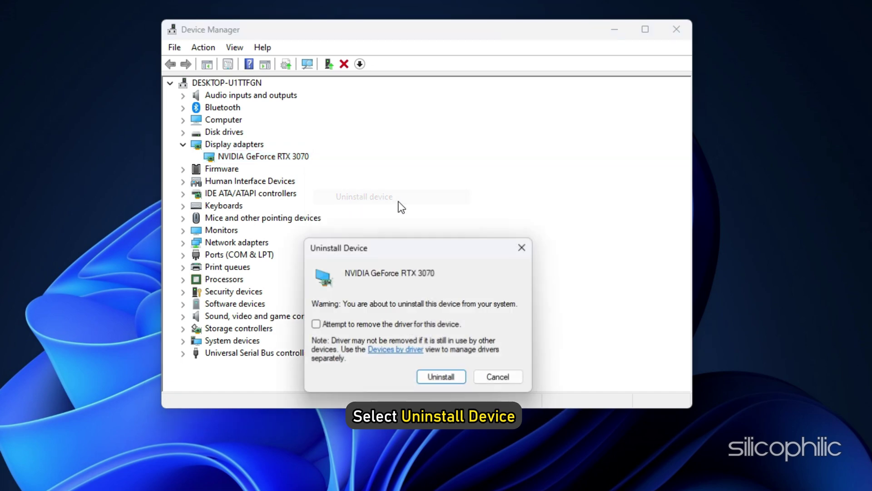
pyautogui.click(317, 326)
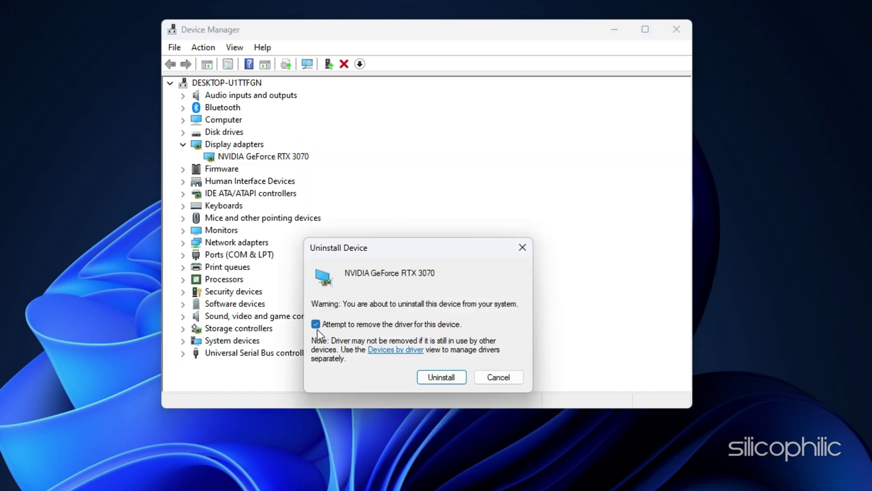
pyautogui.click(460, 378)
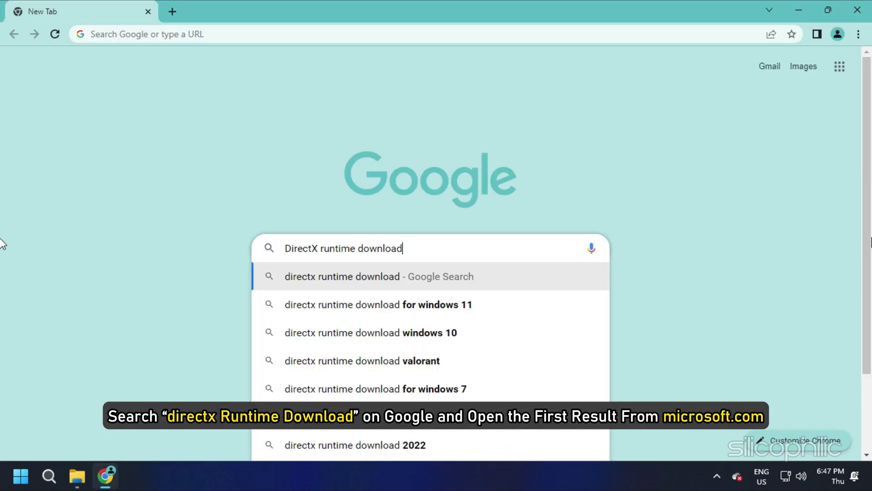
# Step: Switch to Chrome, search Google for "DirectX runtime download" and download Microsoft's DirectX End-User Runtime Web Installer in English
pyautogui.click(783, 289)
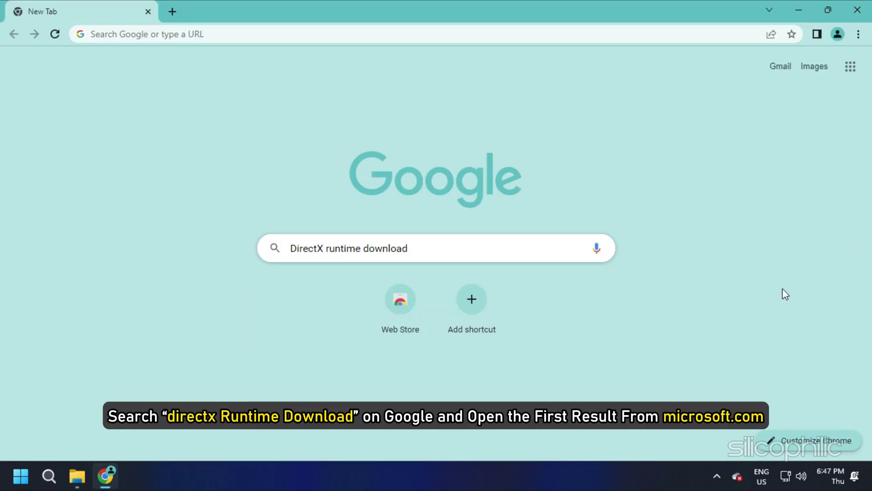
pyautogui.press('Return')
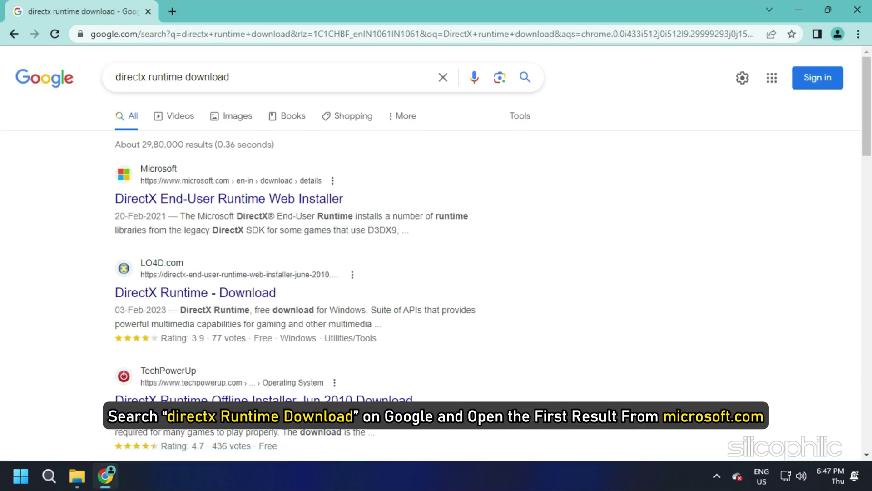
pyautogui.click(303, 200)
pyautogui.scroll(-5, 456, 137)
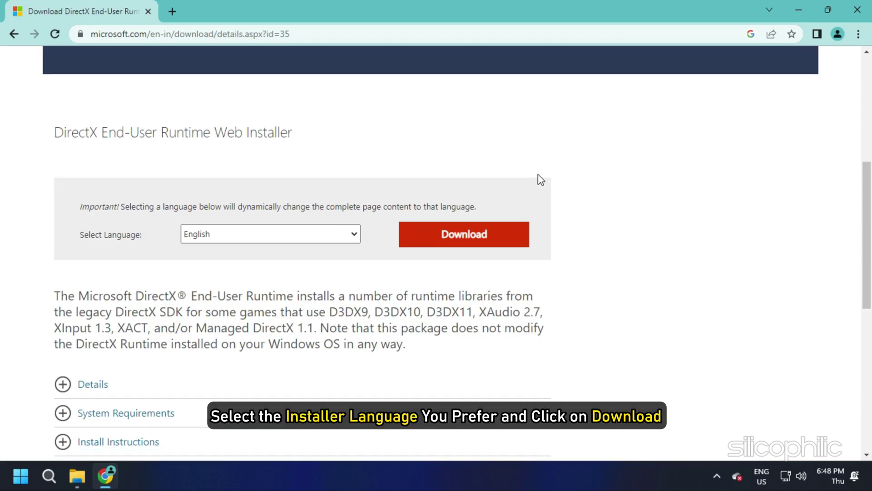
pyautogui.click(352, 234)
pyautogui.click(304, 296)
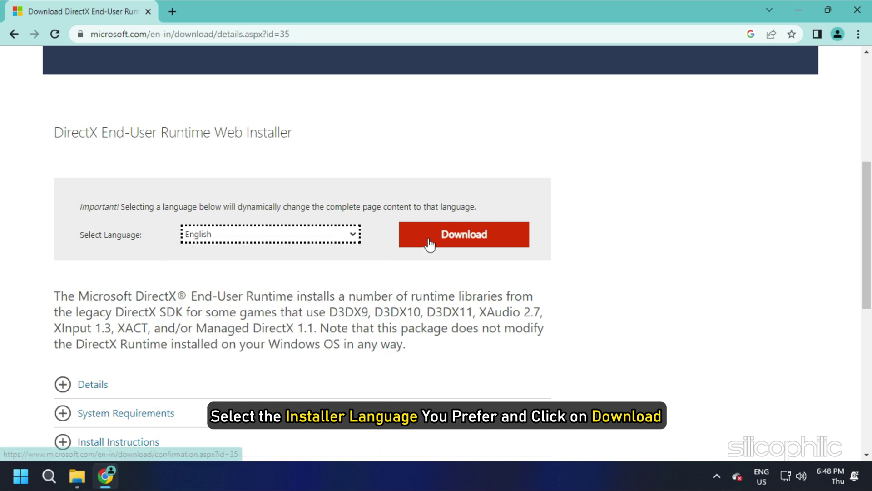
pyautogui.click(430, 236)
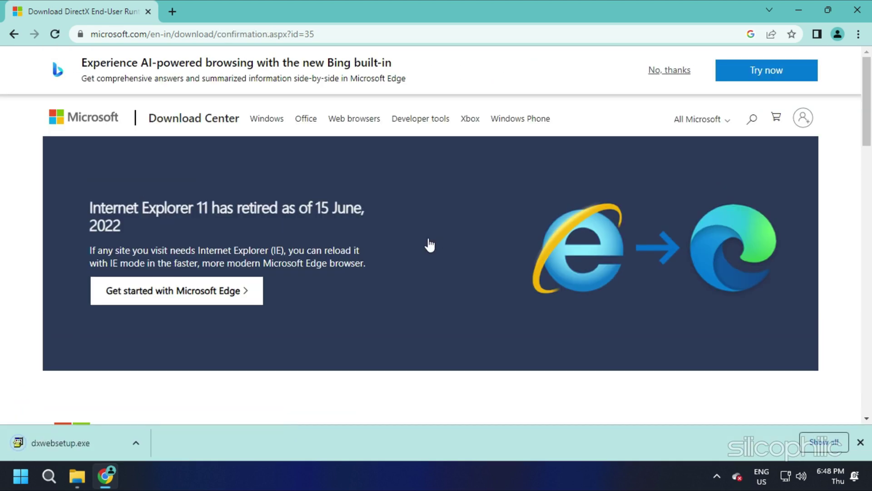
# Step: Run the downloaded dxwebsetup.exe and complete the Microsoft DirectX installation
pyautogui.click(86, 443)
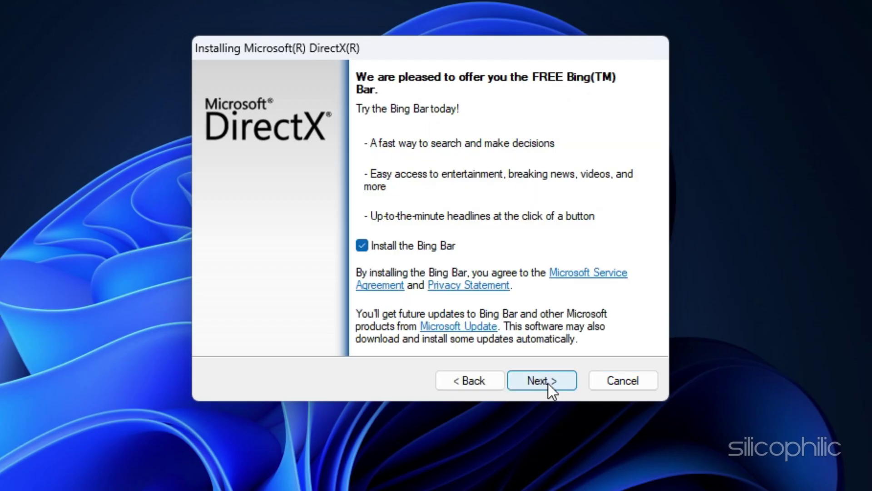
pyautogui.click(548, 383)
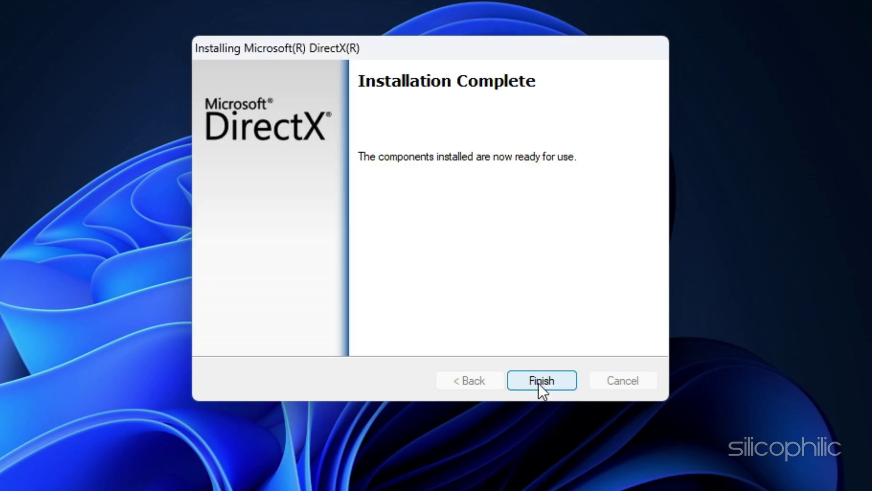
pyautogui.click(539, 381)
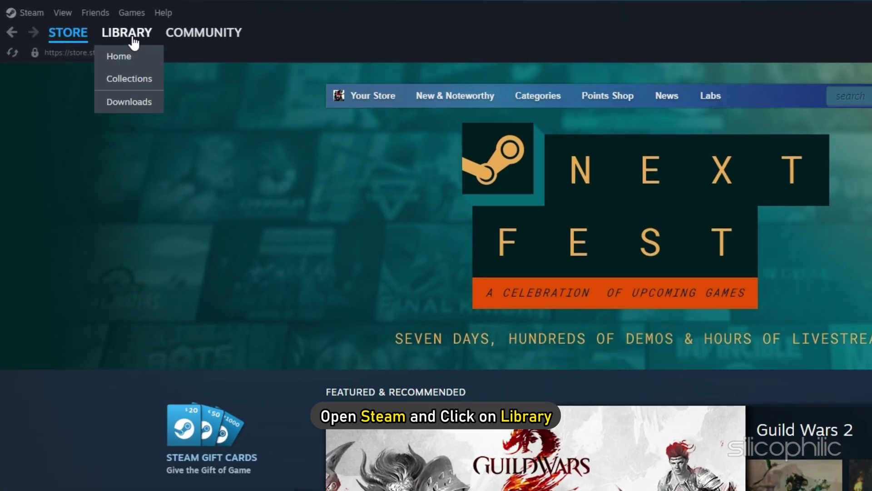
# Step: Switch to Steam, open the game library and browse the local files of Need for Speed Most Wanted
pyautogui.click(131, 36)
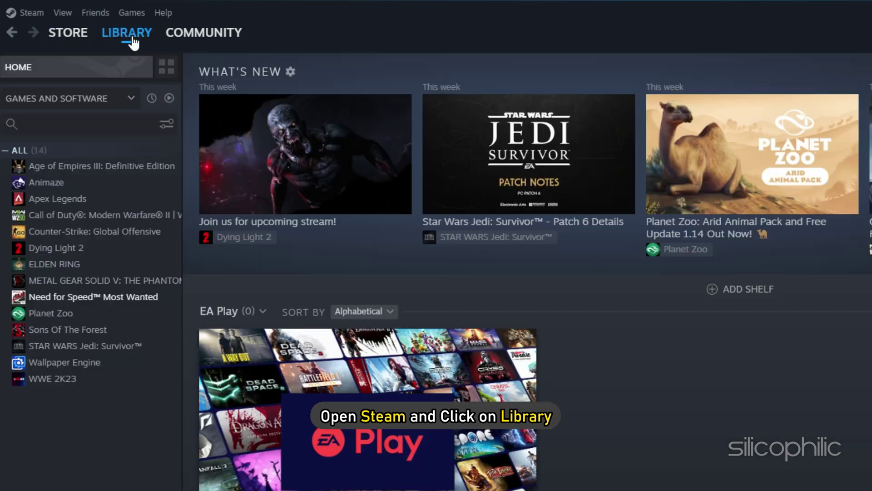
pyautogui.rightClick(38, 296)
pyautogui.moveTo(84, 381)
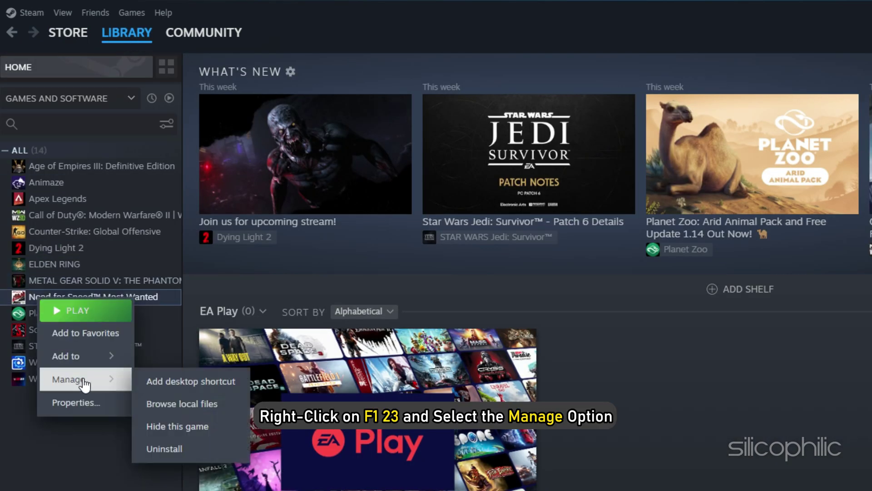
pyautogui.click(153, 404)
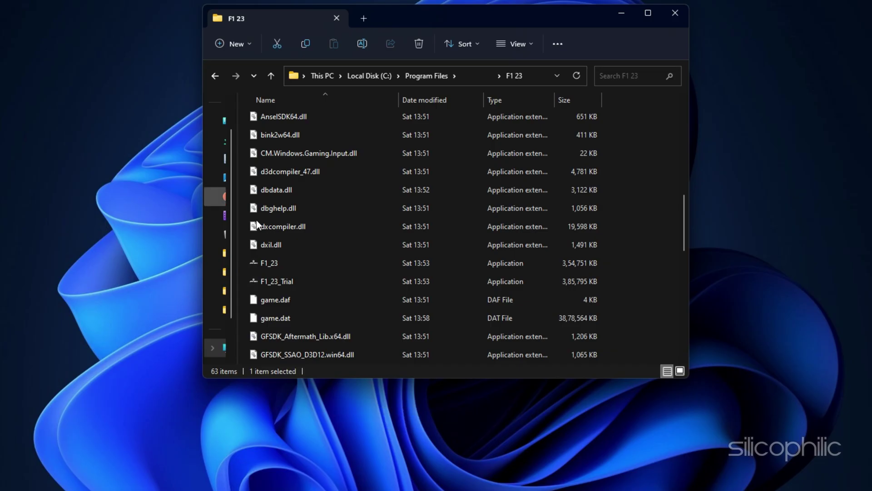
# Step: Set the F1_23 application to run as an administrator in its compatibility properties and apply the change
pyautogui.click(314, 265)
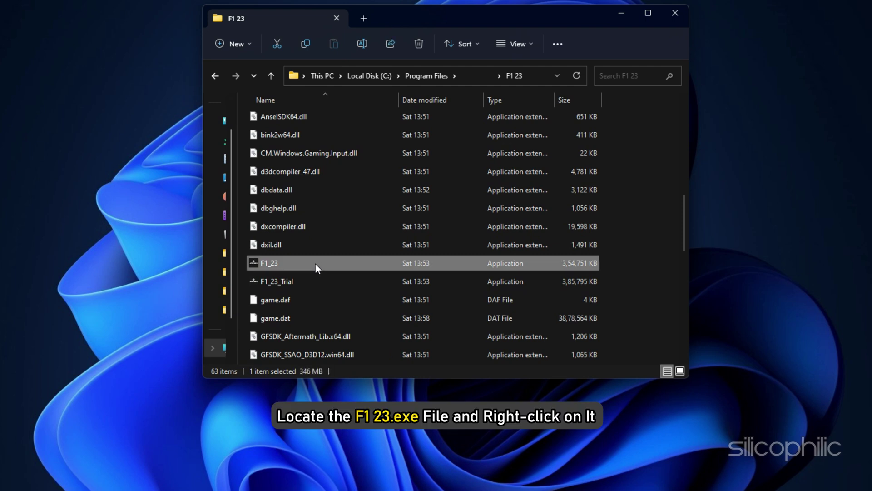
pyautogui.rightClick(315, 265)
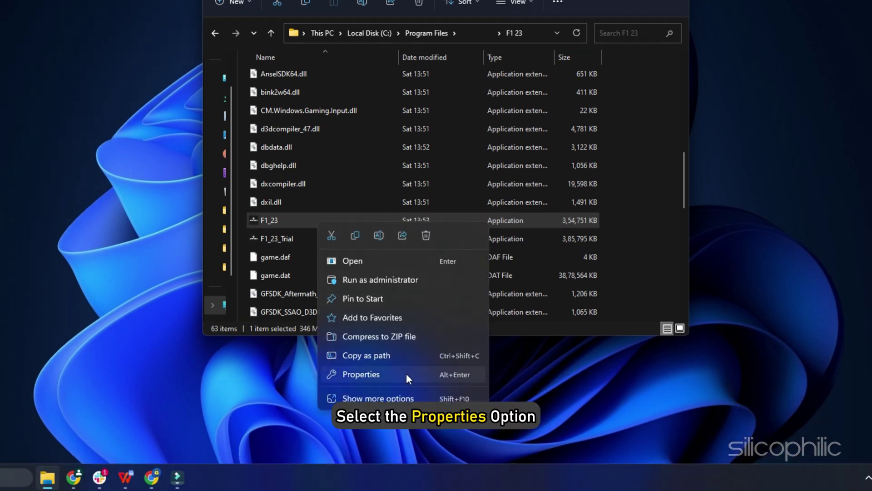
pyautogui.click(406, 375)
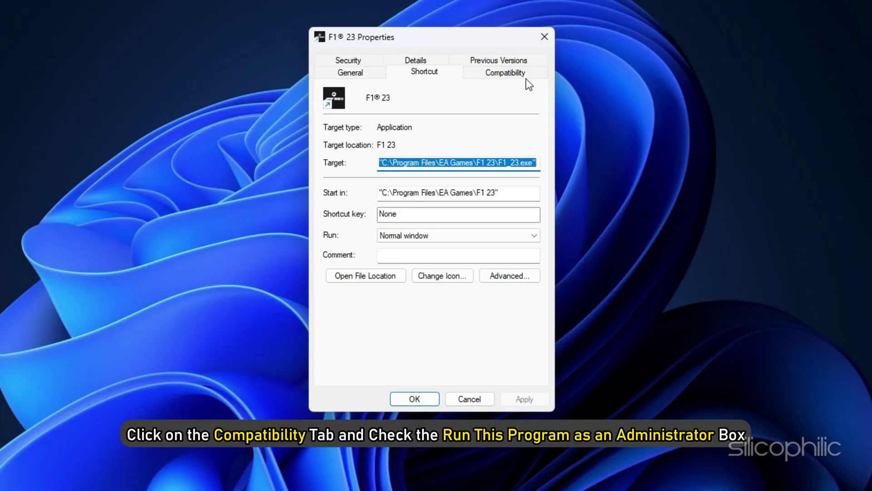
pyautogui.click(534, 76)
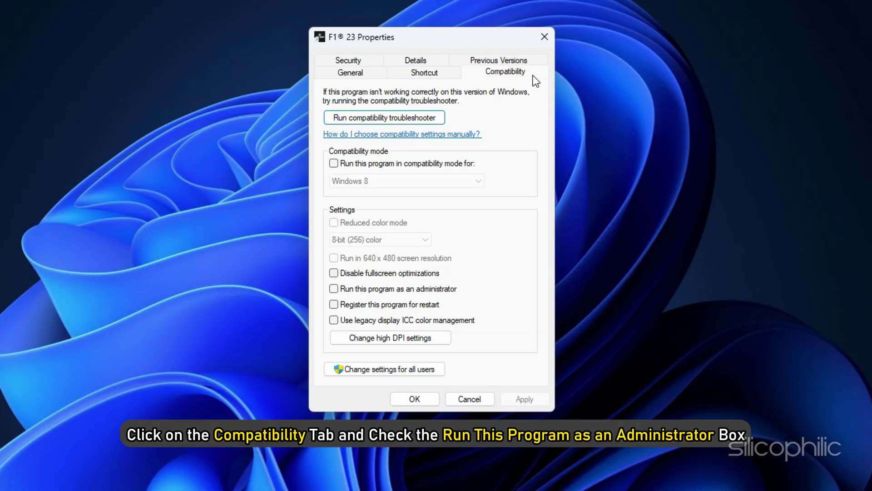
pyautogui.click(334, 289)
pyautogui.click(522, 399)
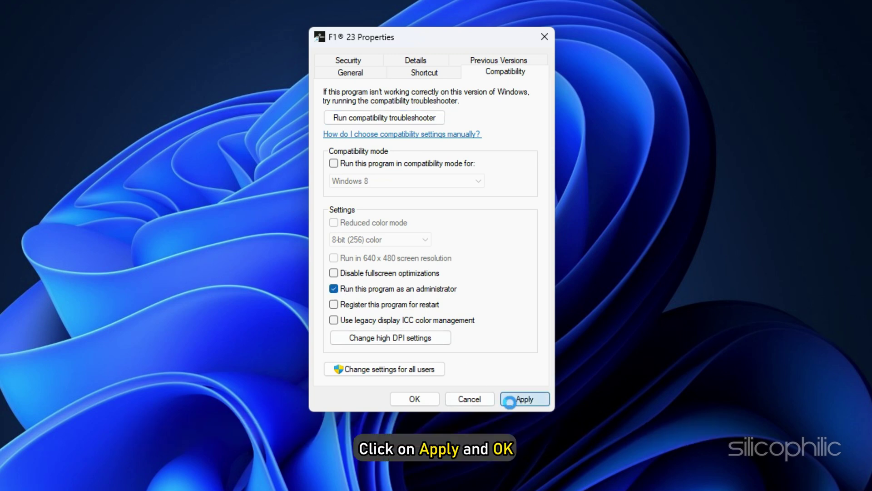
pyautogui.click(429, 402)
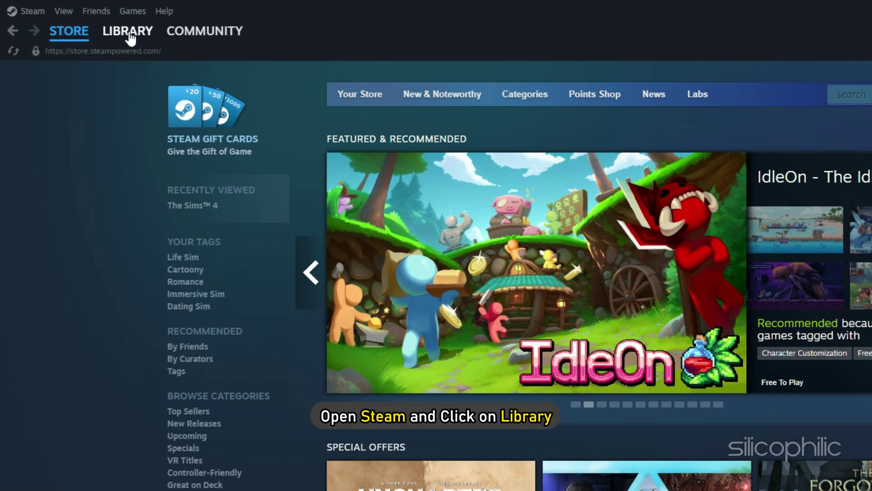
# Step: Switch to Steam and open the properties of The Sims 4 from the game library
pyautogui.click(112, 30)
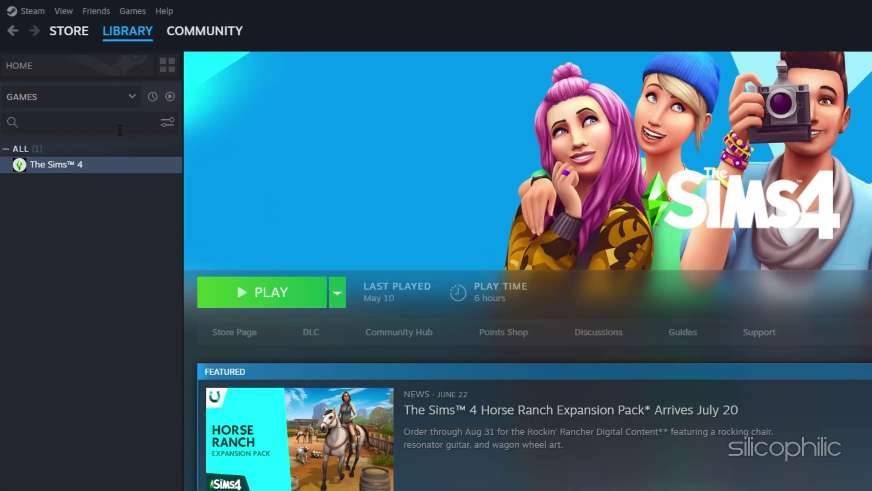
pyautogui.rightClick(97, 164)
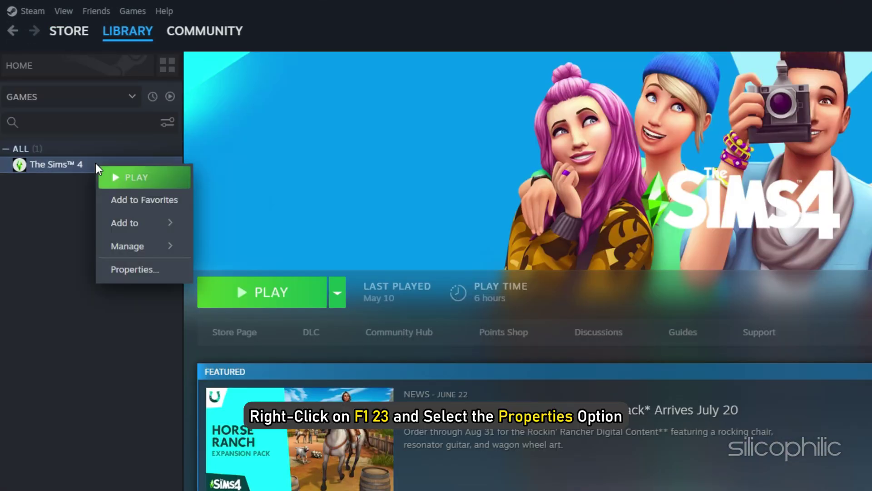
pyautogui.click(173, 274)
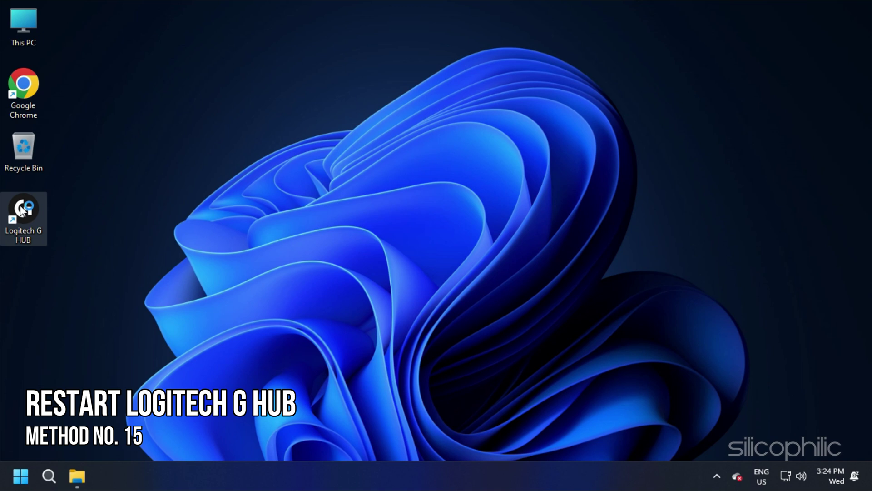
# Step: Open Logitech G HUB, close its window and quit its background process from the system tray
pyautogui.doubleClick(20, 205)
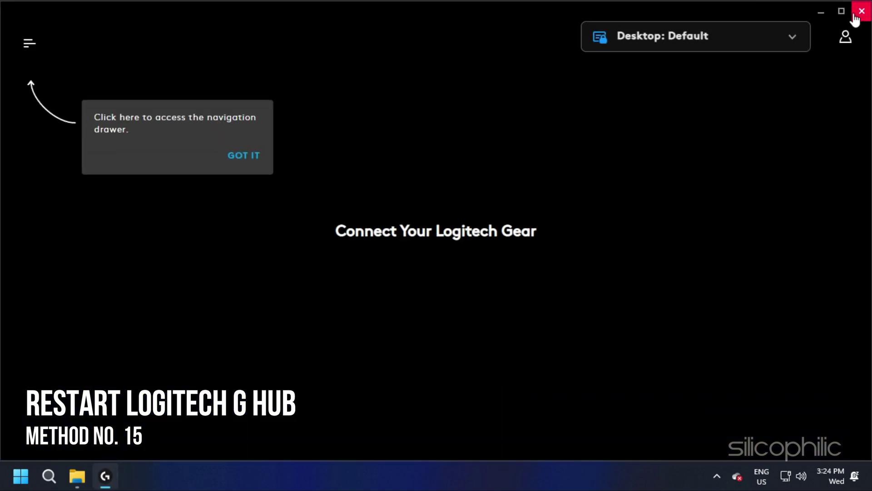
pyautogui.click(862, 11)
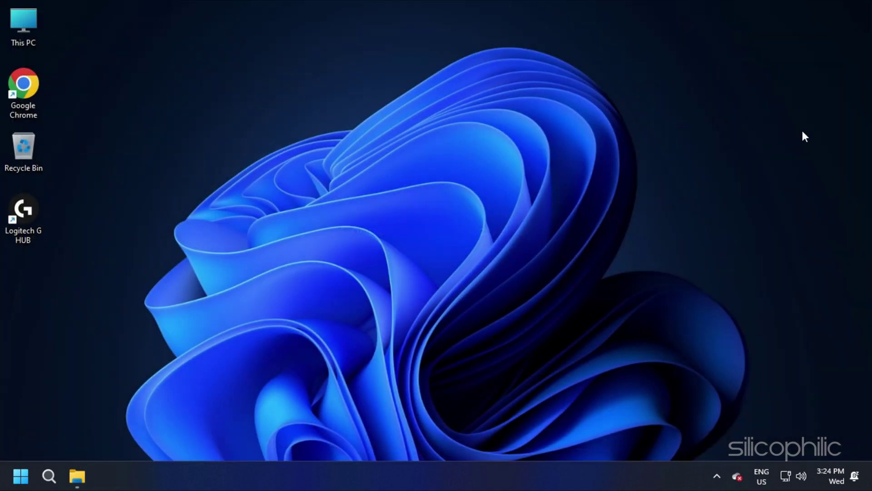
pyautogui.click(717, 475)
pyautogui.click(667, 410)
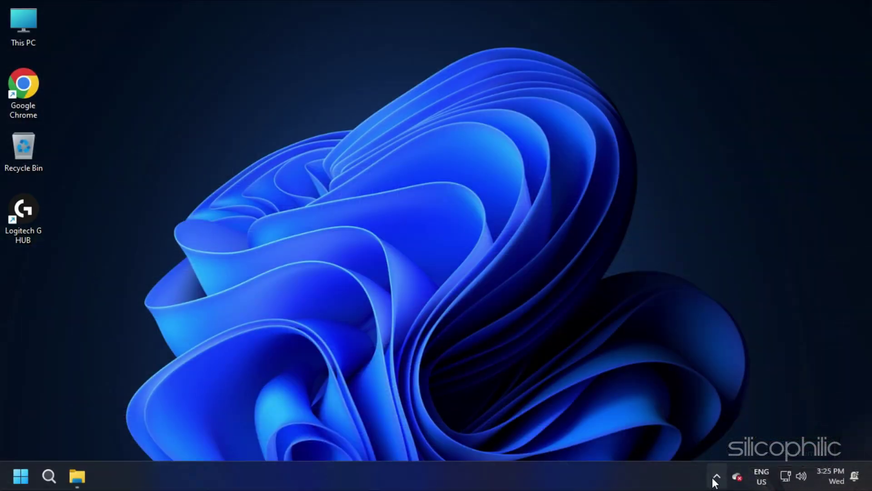
pyautogui.click(716, 476)
pyautogui.rightClick(666, 411)
pyautogui.click(675, 447)
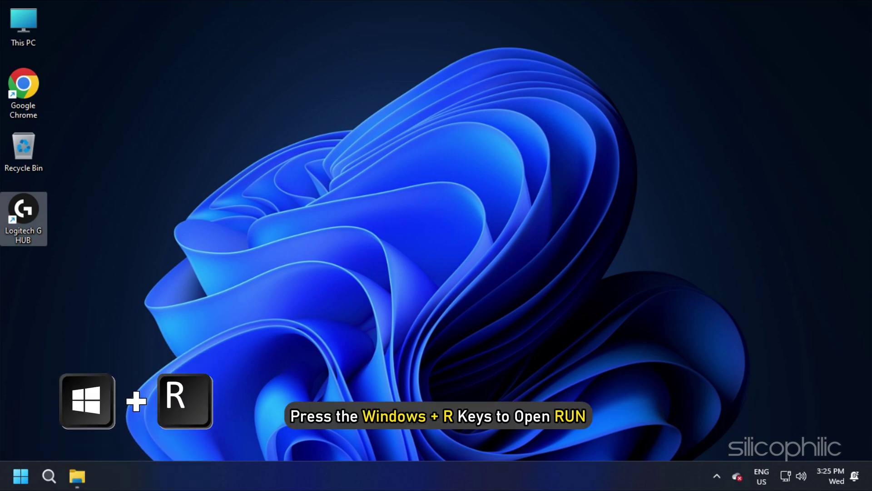
# Step: Open Programs and Features with the Run command appwiz.cpl and uninstall F1 23
pyautogui.press('super+r')
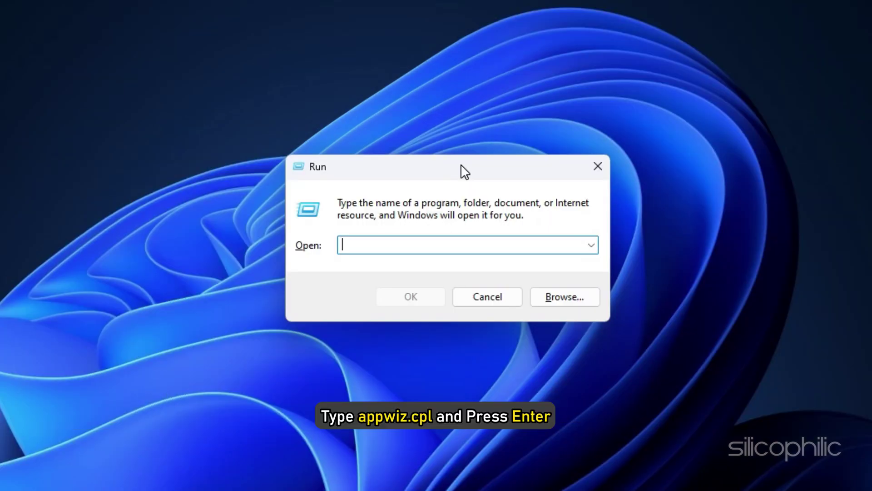
pyautogui.write('appwiz.cpl')
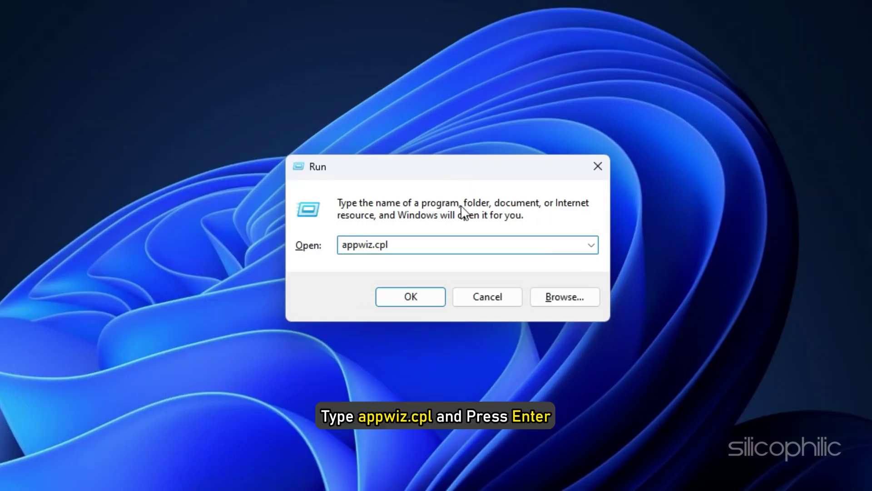
pyautogui.press('Return')
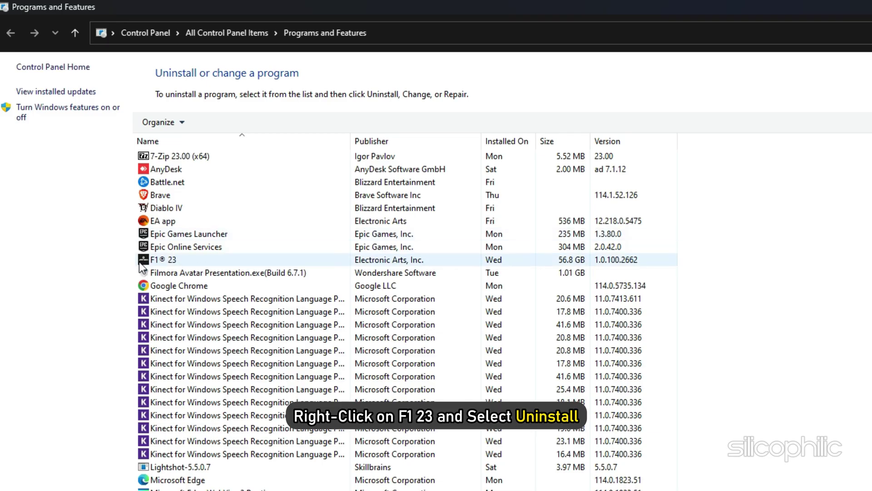
pyautogui.click(147, 260)
pyautogui.rightClick(147, 260)
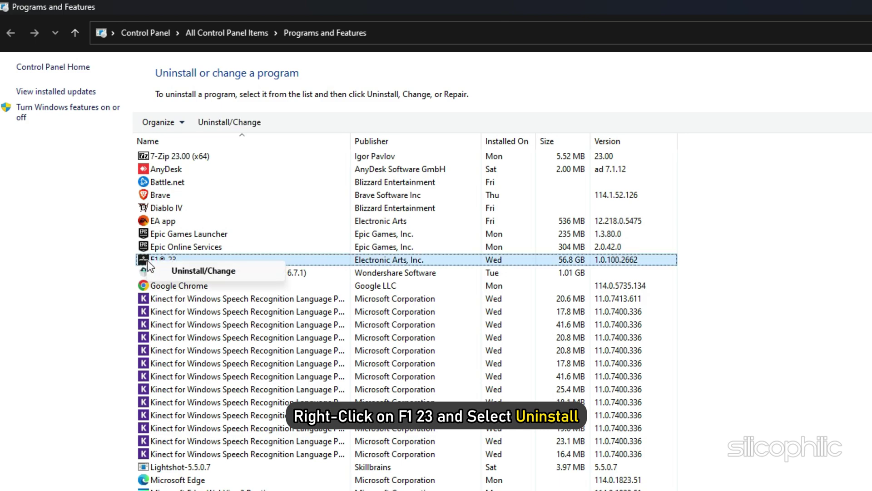
pyautogui.click(196, 271)
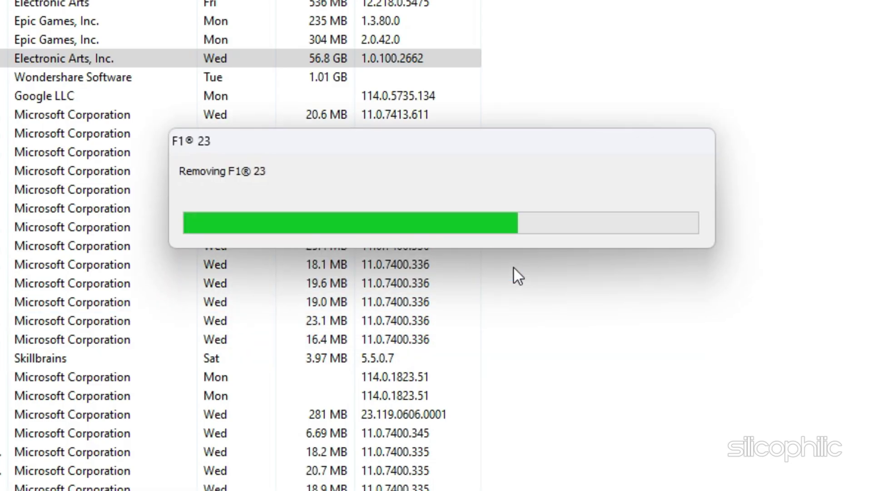